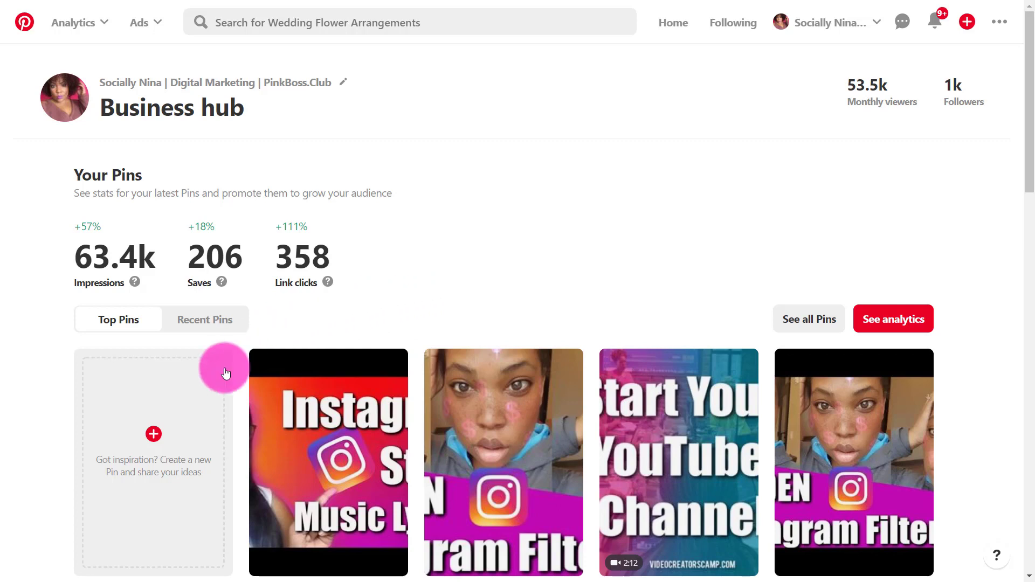
Start a new Pin from the business hub, go through the four introduction slides and dismiss the guided tour
{"action": "left_click", "coordinate": [157, 435]}
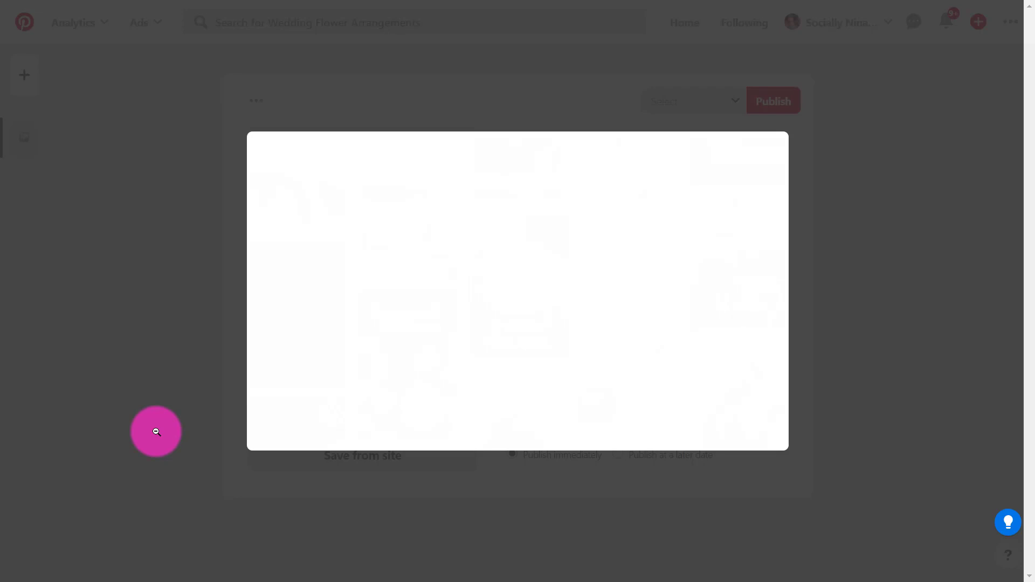
{"action": "scroll", "coordinate": [573, 296], "scroll_direction": "down", "scroll_amount": 3}
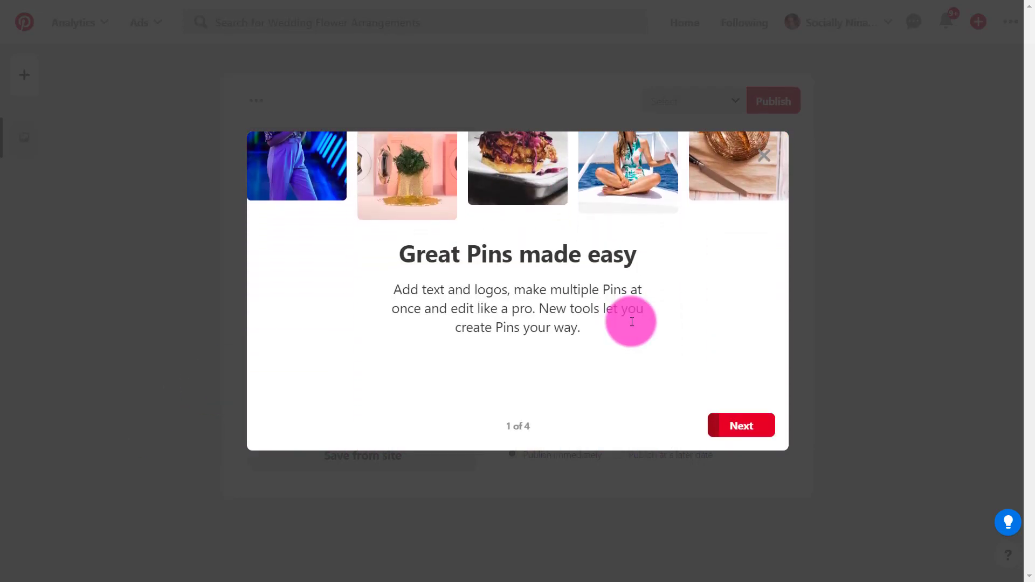
{"action": "left_click", "coordinate": [741, 426]}
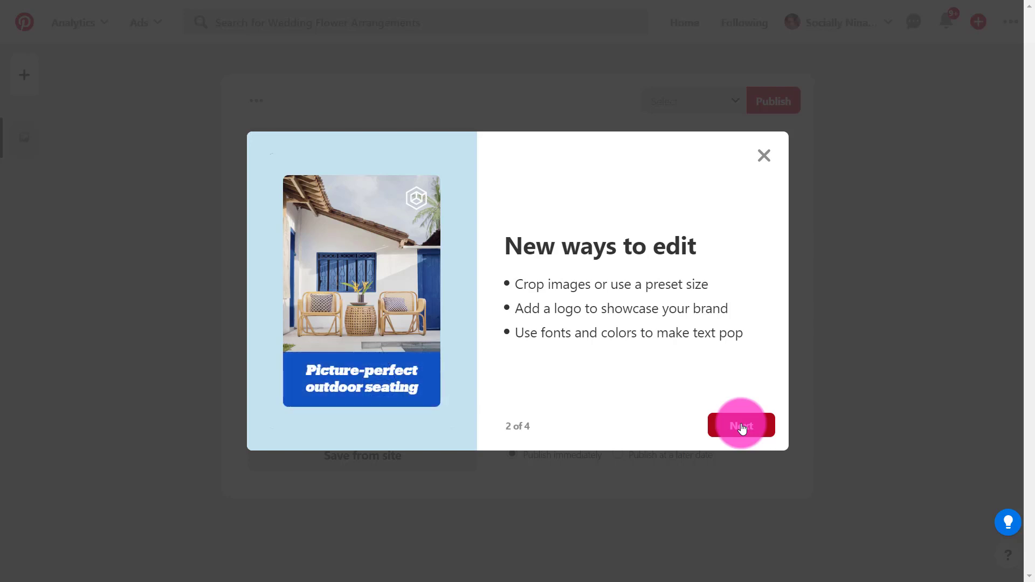
{"action": "left_click", "coordinate": [742, 429]}
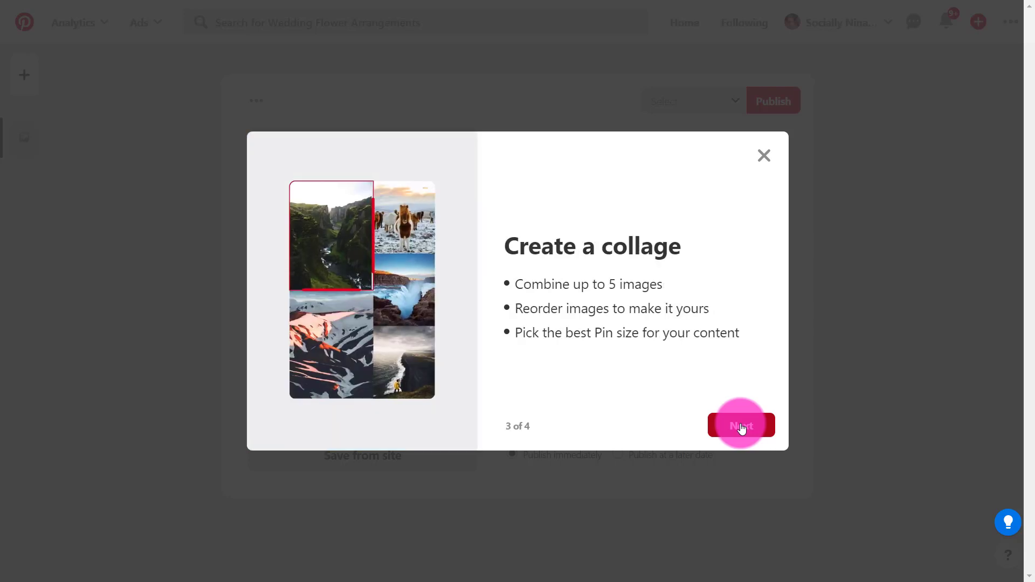
{"action": "left_click", "coordinate": [742, 429]}
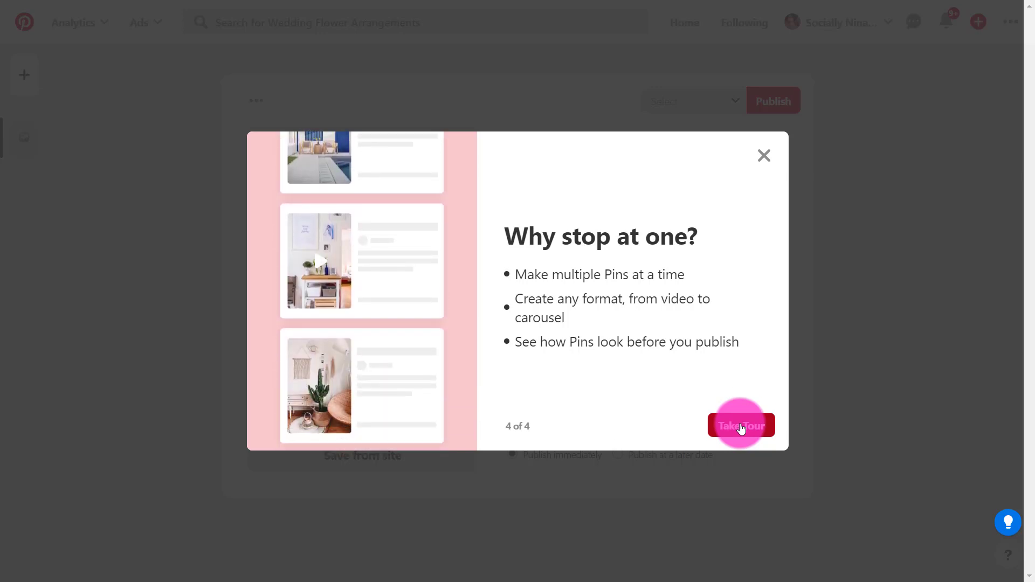
{"action": "left_click", "coordinate": [740, 426]}
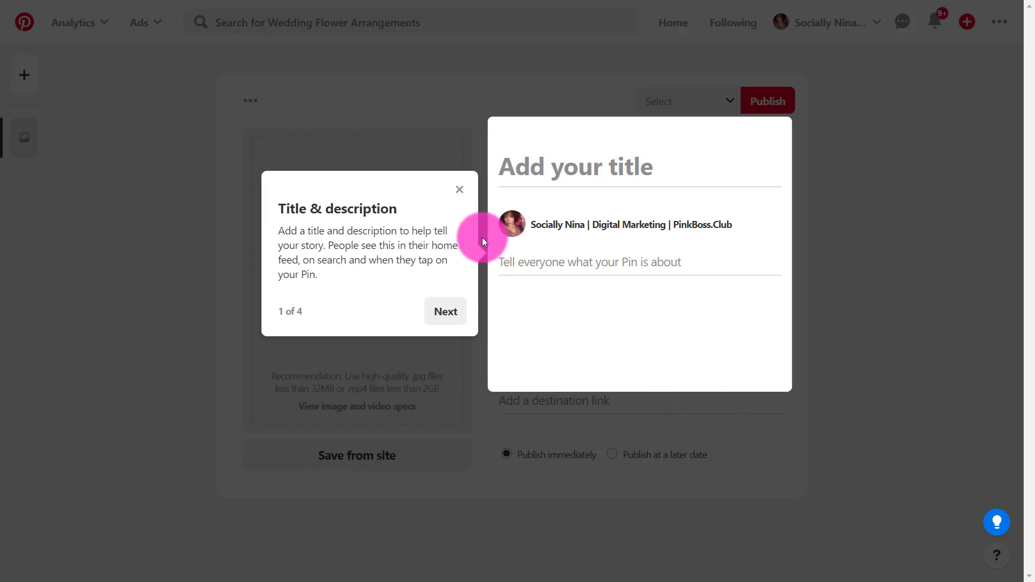
{"action": "left_click", "coordinate": [458, 192]}
Title the Pin "Increase Instagram Reach"
{"action": "left_click", "coordinate": [519, 173]}
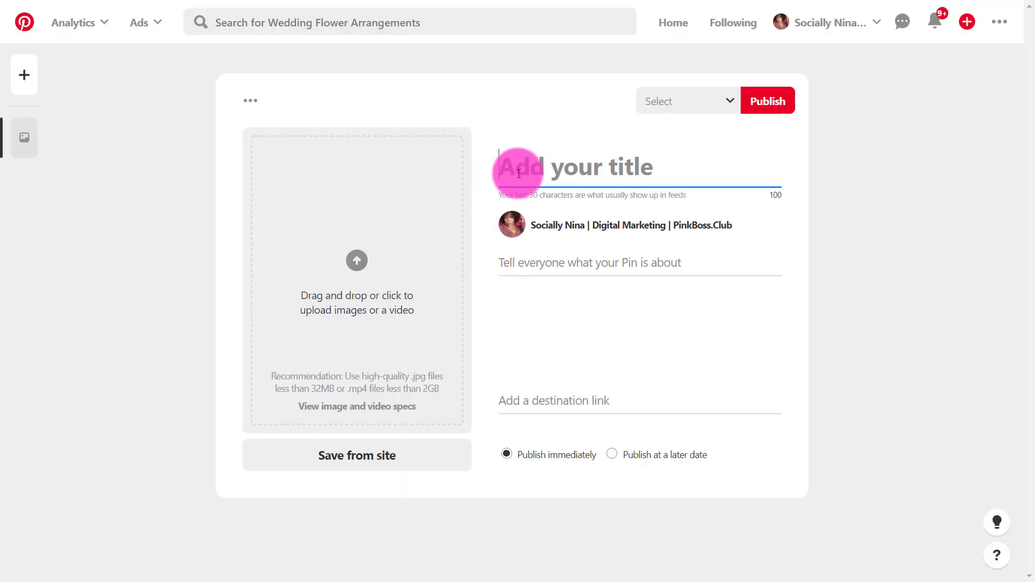
{"action": "type", "text": "Increase"}
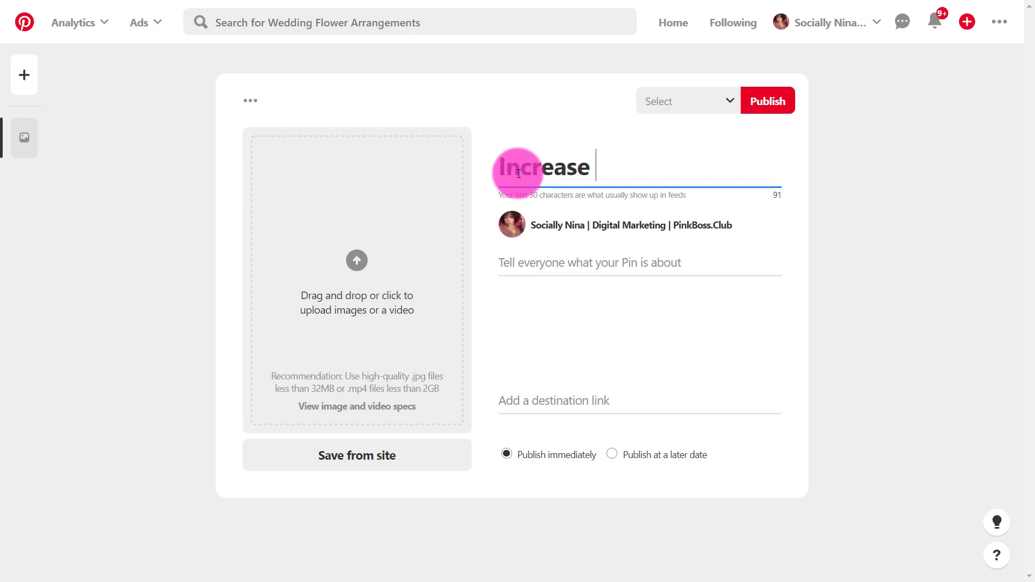
{"action": "type", "text": " Instagra"}
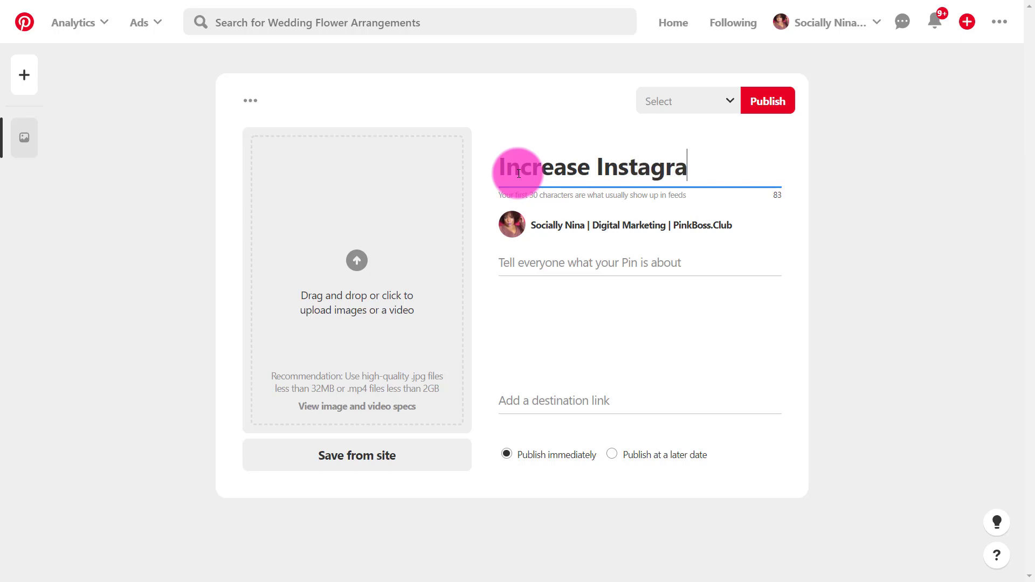
{"action": "type", "text": "m Reach"}
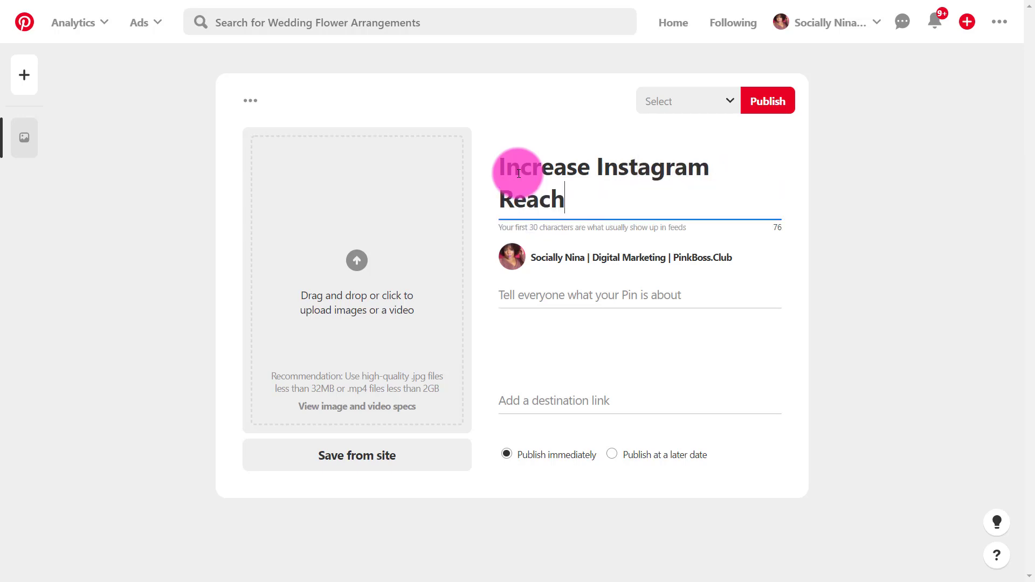
Load the InstaContent masterclass page at sociallynina.com/instacontent in the browser tab that holds the Kartra page editor
{"action": "left_click", "coordinate": [519, 296]}
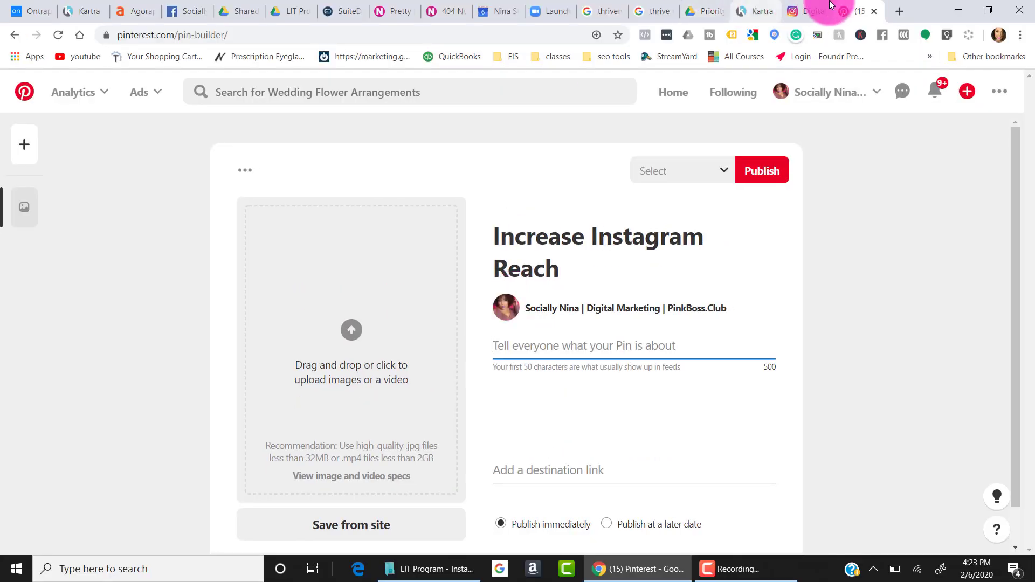
{"action": "left_click", "coordinate": [759, 7]}
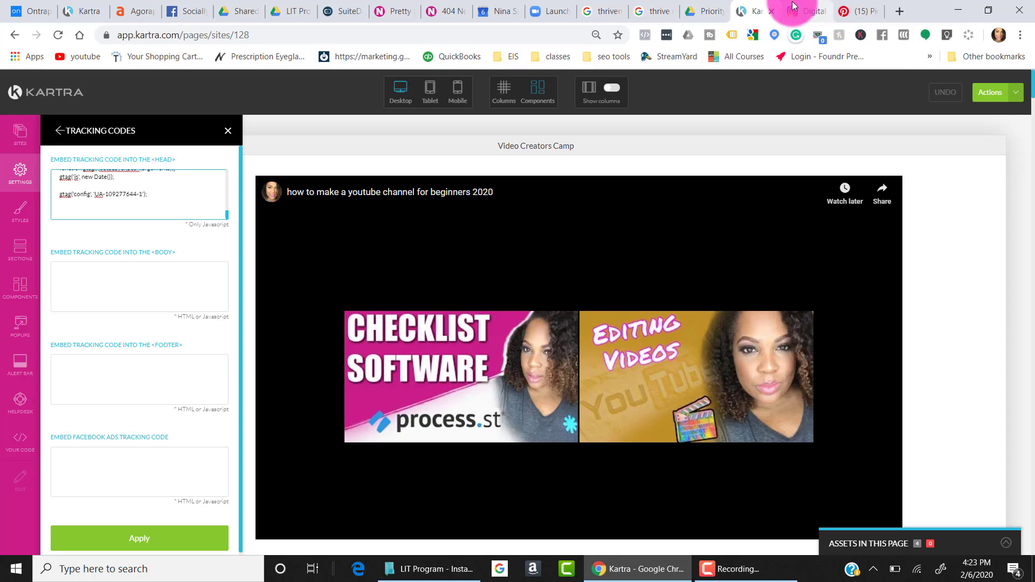
{"action": "left_click", "coordinate": [559, 31]}
{"action": "type", "text": "sociallynina.com/wp-admin/"}
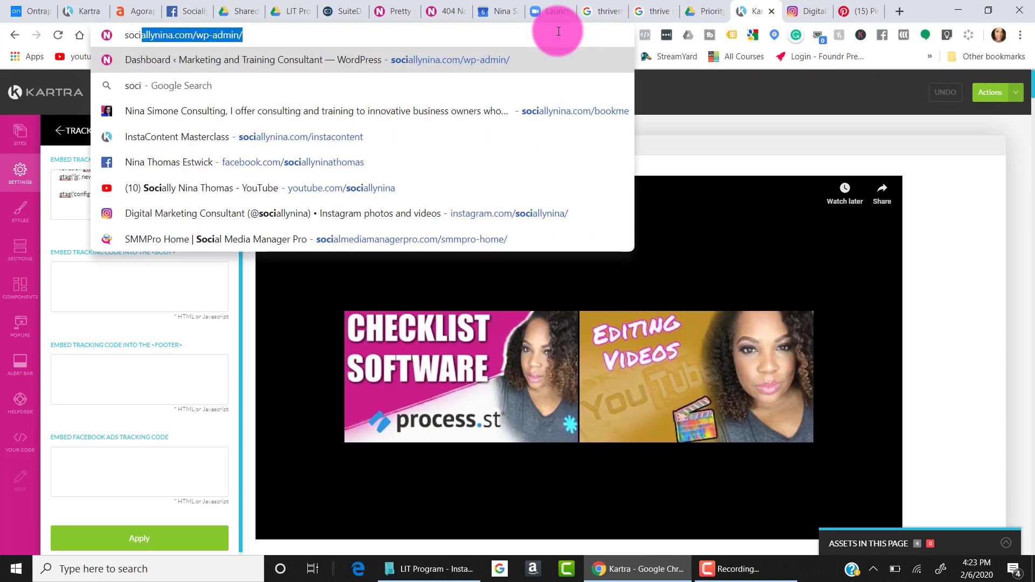
{"action": "key", "text": "Right"}
{"action": "key", "text": "BackSpace"}
{"action": "key", "text": "BackSpace"}
{"action": "key", "text": "BackSpace"}
{"action": "key", "text": "BackSpace"}
{"action": "key", "text": "BackSpace"}
{"action": "key", "text": "BackSpace"}
{"action": "key", "text": "BackSpace"}
{"action": "key", "text": "BackSpace"}
{"action": "key", "text": "BackSpace"}
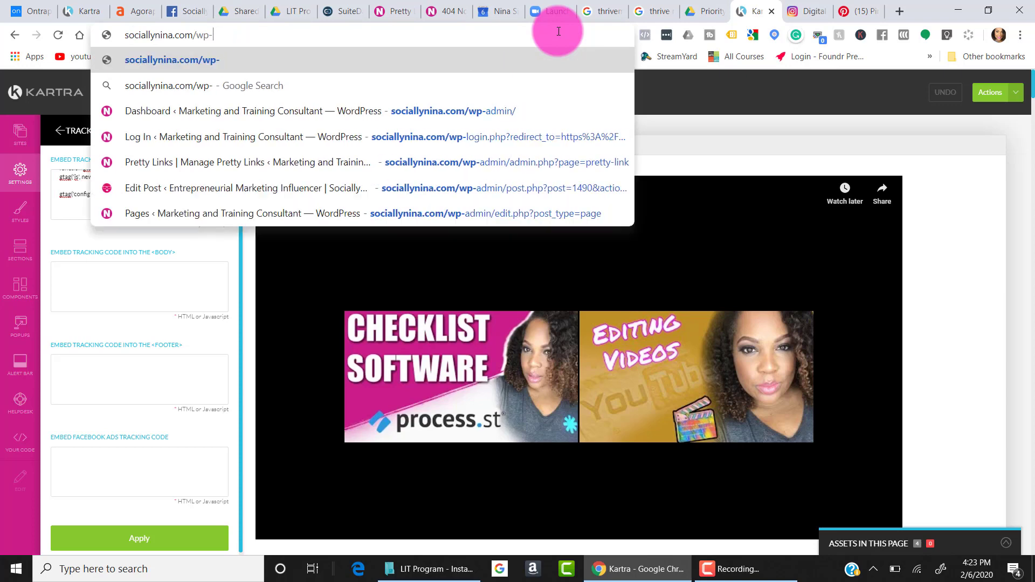
{"action": "type", "text": "in"}
{"action": "key", "text": "Return"}
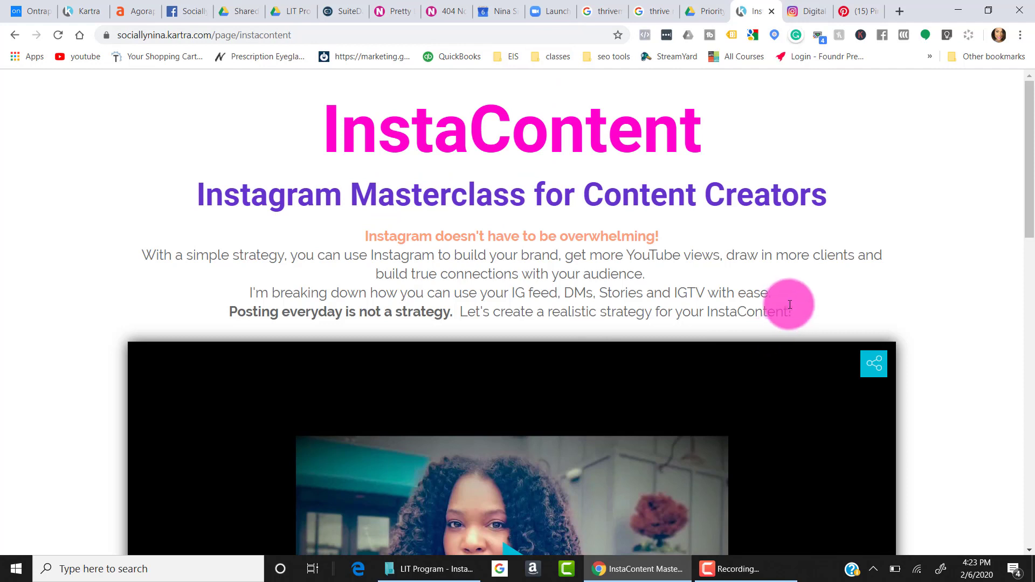
Copy the InstaContent page's headings and introductory text into the Pin's description
{"action": "left_click_drag", "start_coordinate": [792, 312], "coordinate": [330, 130]}
{"action": "key", "text": "ctrl+c"}
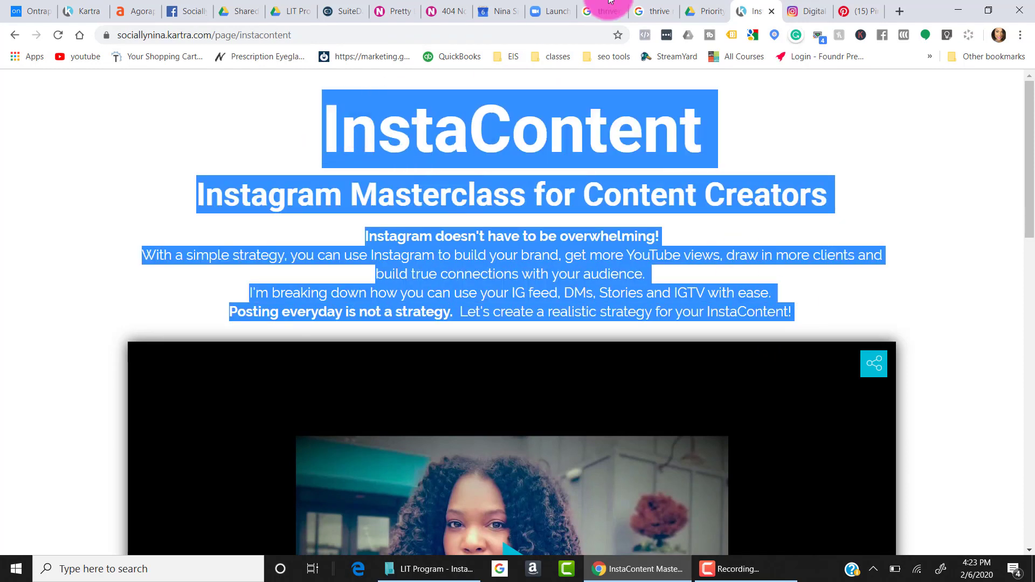
{"action": "left_click", "coordinate": [860, 11]}
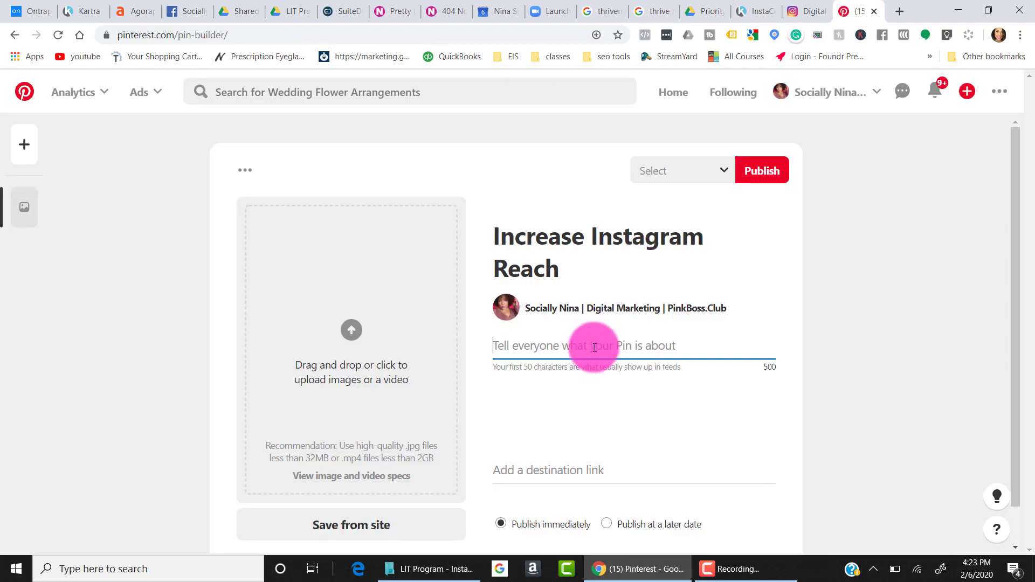
{"action": "key", "text": "ctrl+v"}
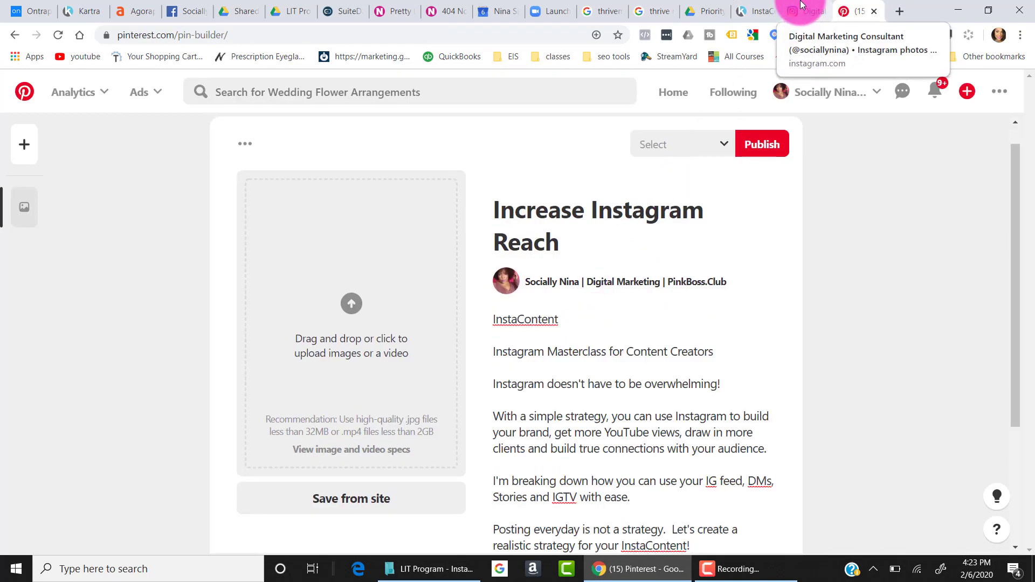
Copy the course page's section from "Real strategies you can use" through "IMMEDIATELY" and append it to the Pin's description
{"action": "left_click", "coordinate": [751, 5]}
{"action": "scroll", "coordinate": [689, 232], "scroll_direction": "down", "scroll_amount": 12}
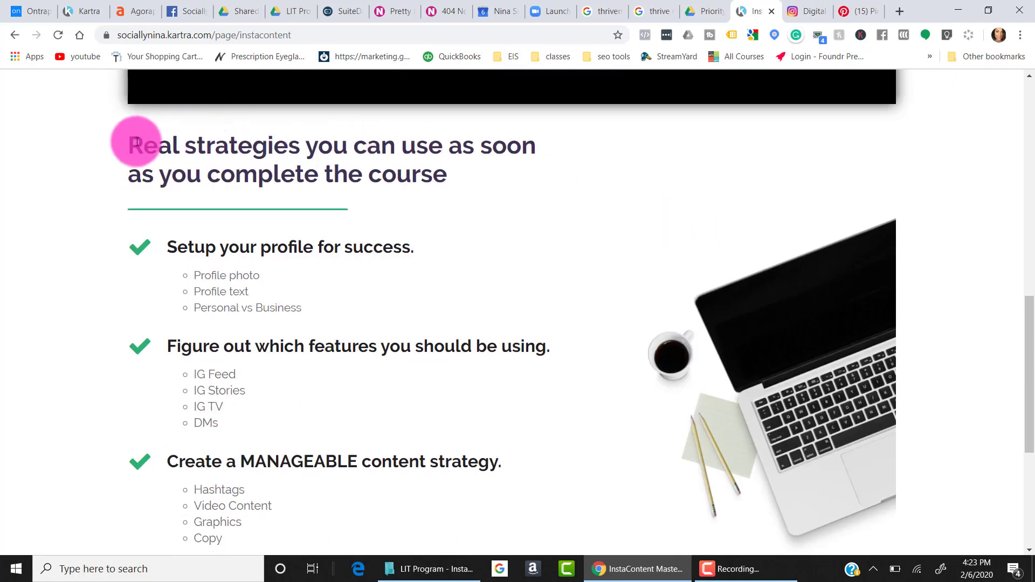
{"action": "left_click_drag", "start_coordinate": [140, 160], "coordinate": [440, 521]}
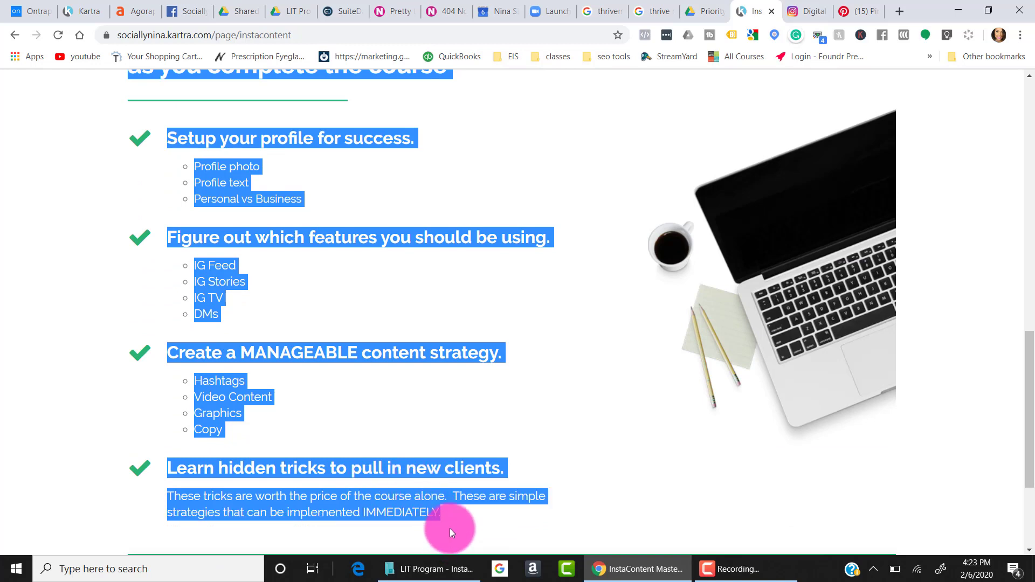
{"action": "left_click", "coordinate": [859, 10]}
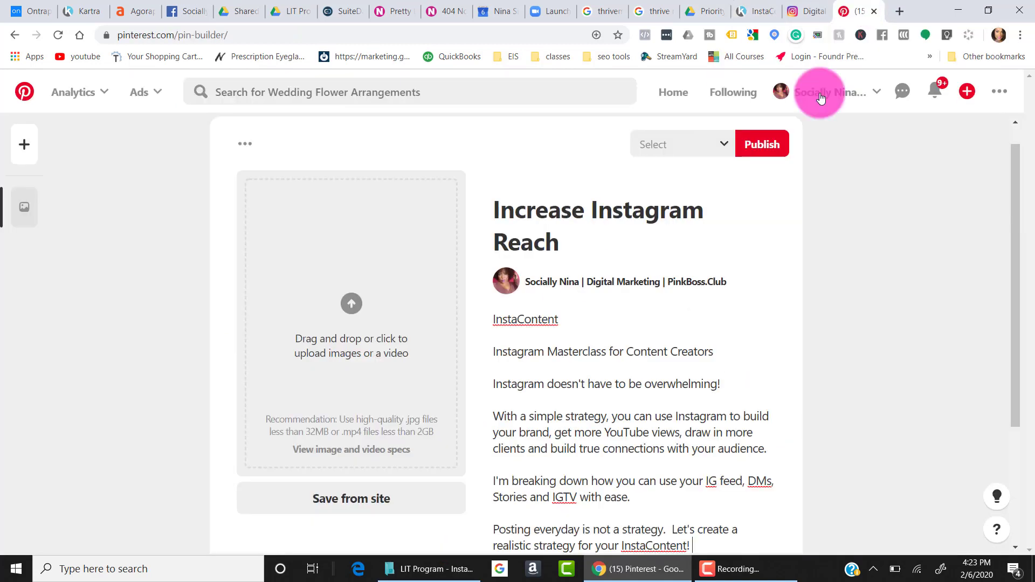
{"action": "scroll", "coordinate": [713, 376], "scroll_direction": "down", "scroll_amount": 2}
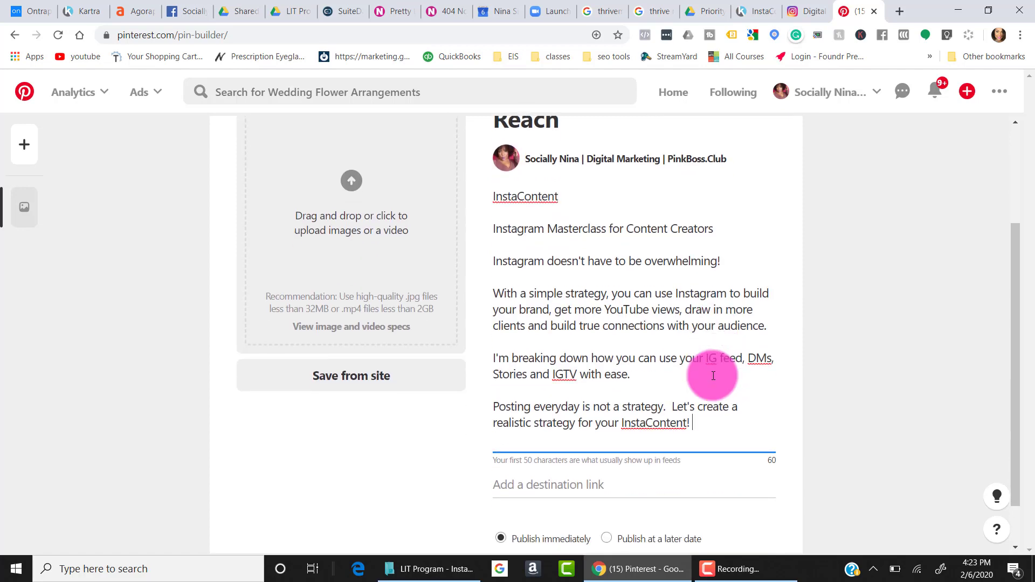
{"action": "type", "text": "Real strategies you can use as soon as you complete the course  Setup your profile for success.  Profile photo Profile text Personal vs Business Figure out which features you should be using.  IG Feed IG Stories IG TV DMs Create a MANAGEABLE content strategy  Hashtags Video Content Graphics Copy Learn hidden tricks to pull in new clients.  These tricks are worth the price of the course alone. These are simple strategies that can be implemented IMMEDIATELY"}
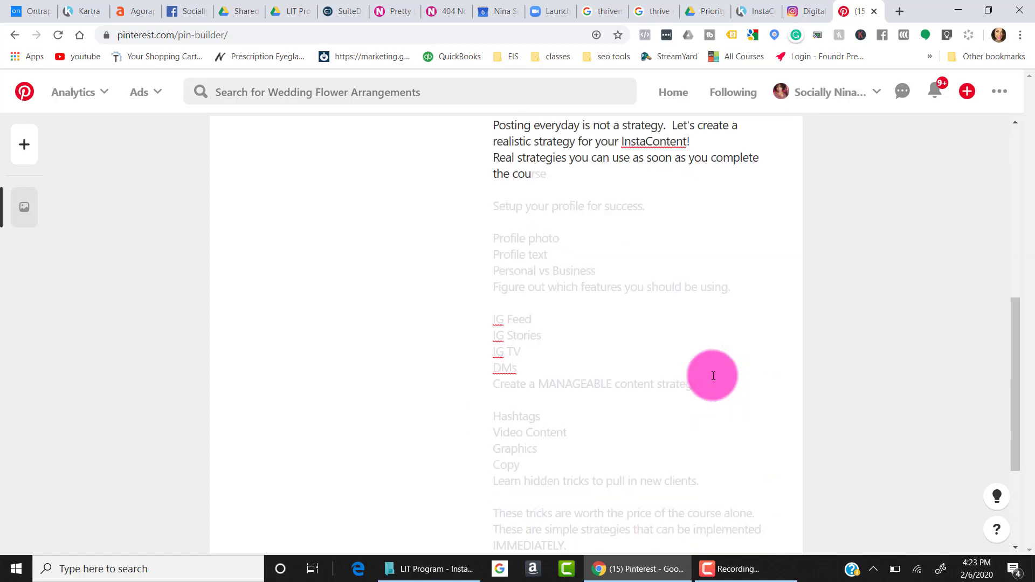
Delete the description paragraphs from "With a simple strategy" through "realistic strategy for your InstaContent!"
{"action": "scroll", "coordinate": [599, 243], "scroll_direction": "up", "scroll_amount": 3}
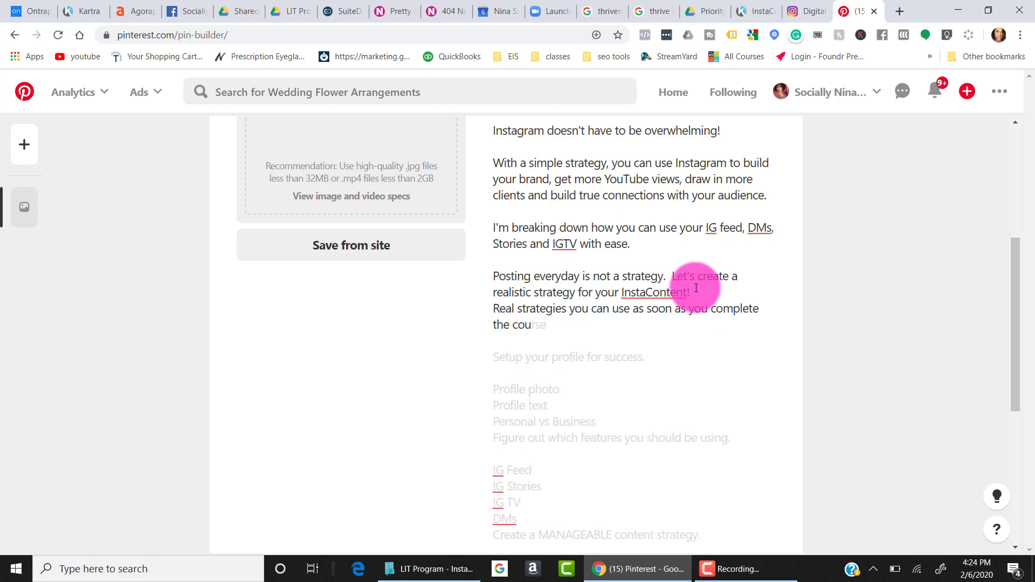
{"action": "left_click_drag", "start_coordinate": [696, 289], "coordinate": [556, 146]}
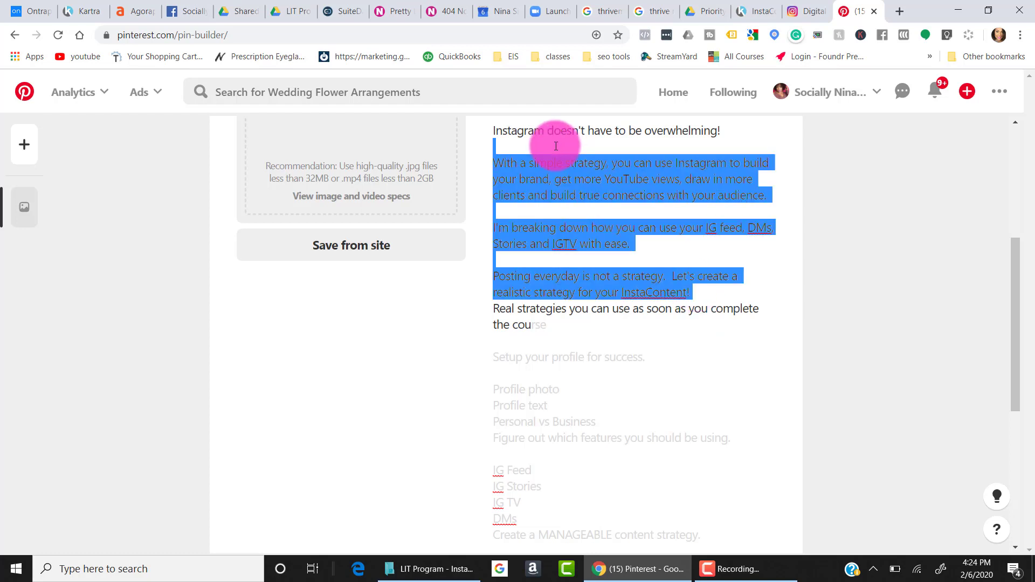
{"action": "key", "text": "BackSpace"}
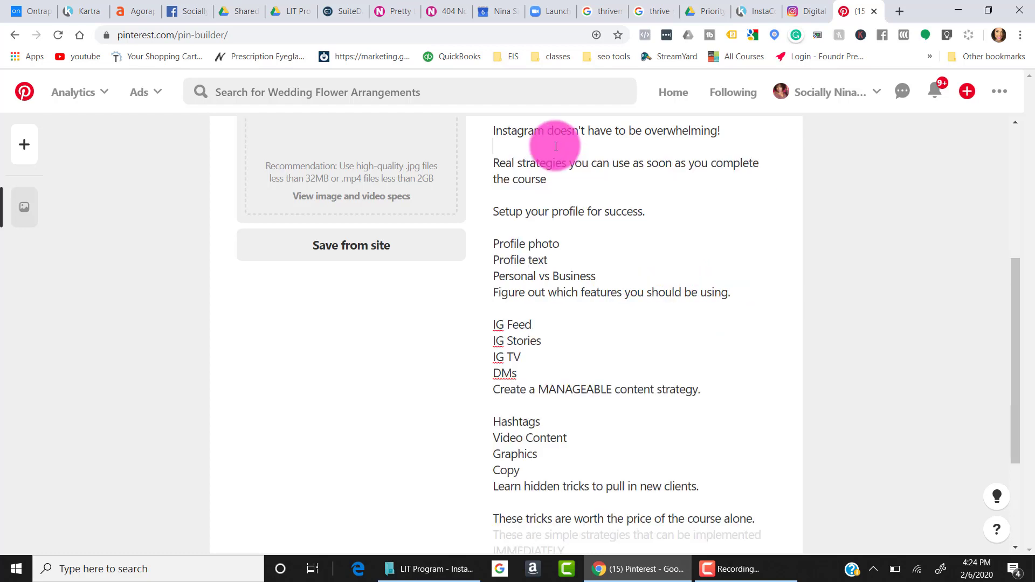
Trim the end of the description by removing "These are simple strategies that can be implemented IMMEDIATELY."
{"action": "scroll", "coordinate": [556, 145], "scroll_direction": "up", "scroll_amount": 1}
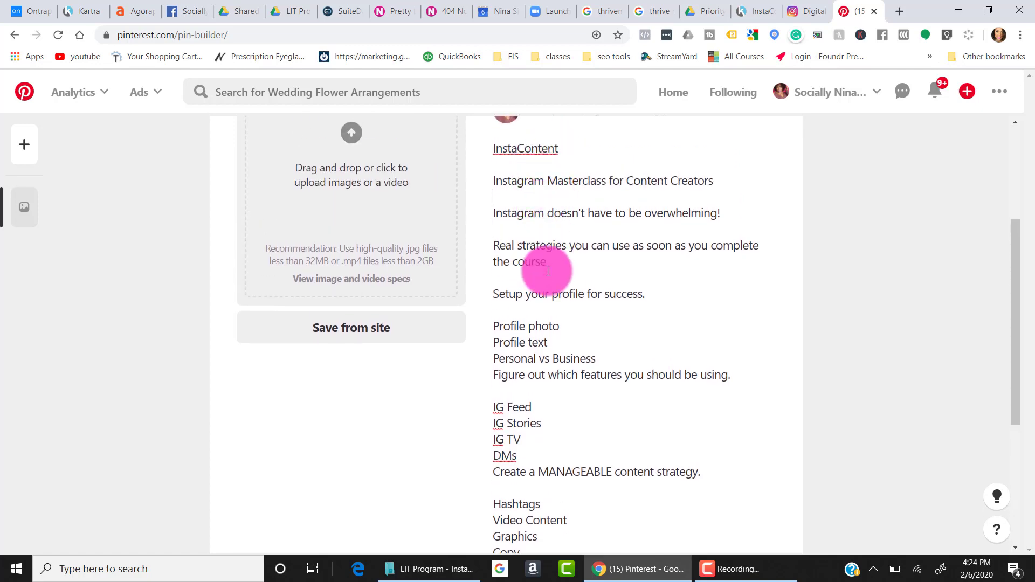
{"action": "scroll", "coordinate": [549, 271], "scroll_direction": "down", "scroll_amount": 4}
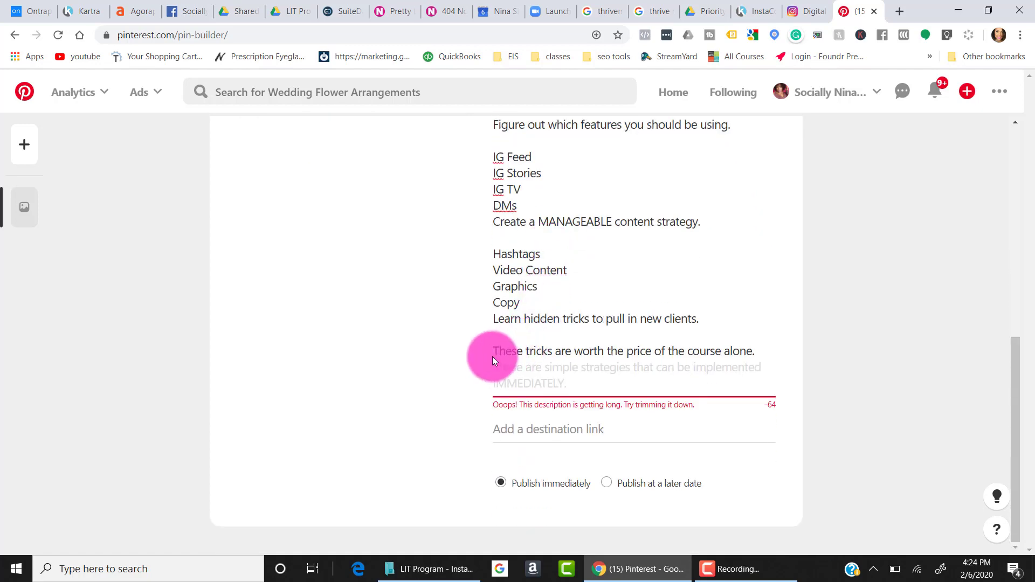
{"action": "key", "text": "BackSpace"}
{"action": "key", "text": "ctrl+z"}
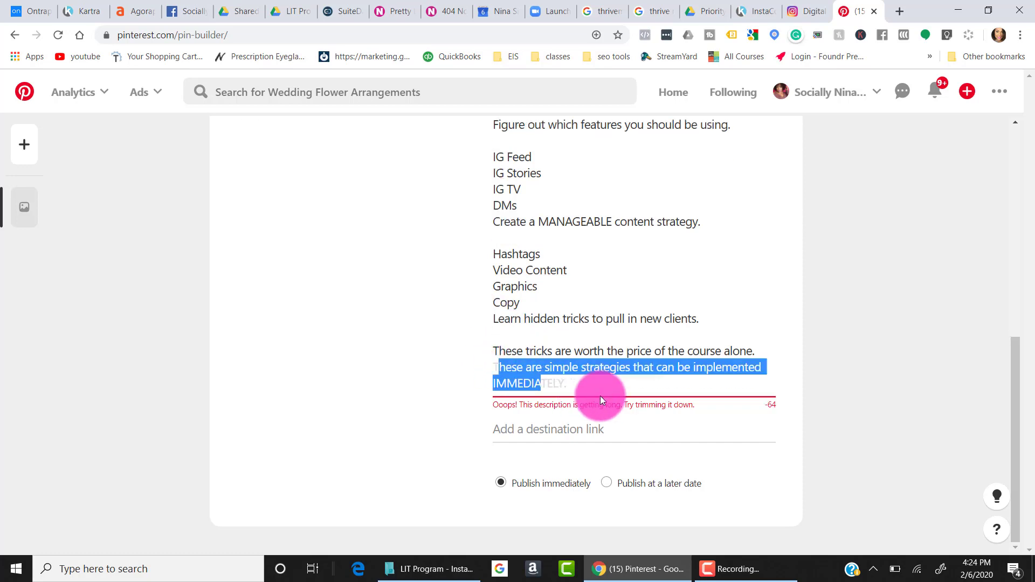
{"action": "key", "text": "BackSpace"}
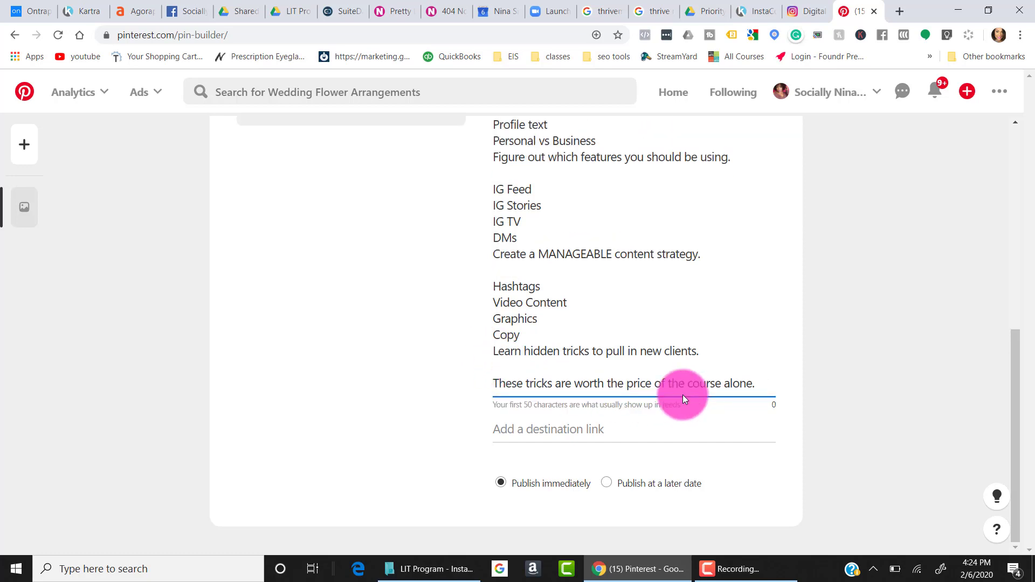
Copy the masterclass page's address, sociallynina.kartra.com/page/instacontent, into the Pin as its destination link
{"action": "left_click", "coordinate": [644, 430]}
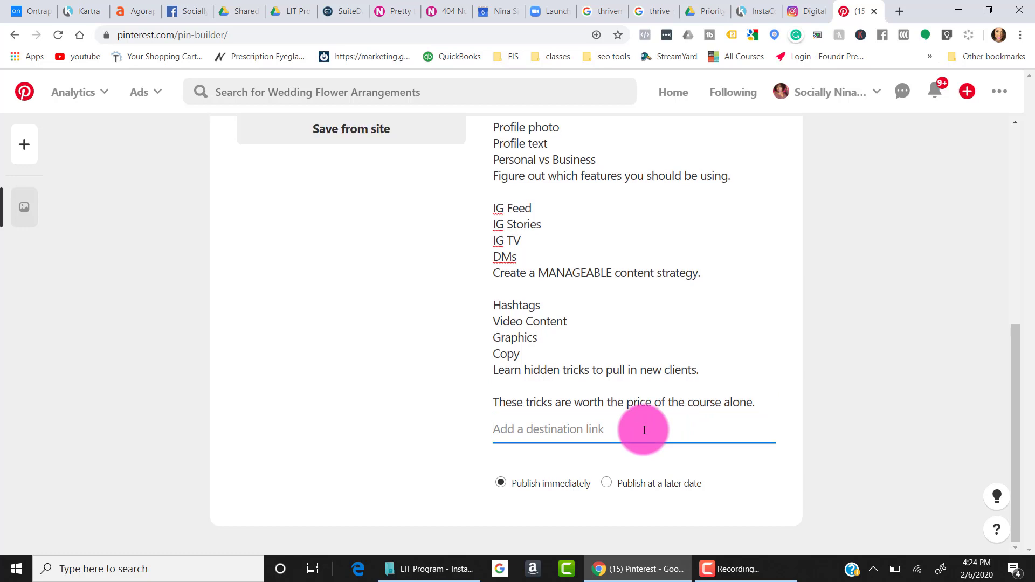
{"action": "left_click", "coordinate": [755, 11]}
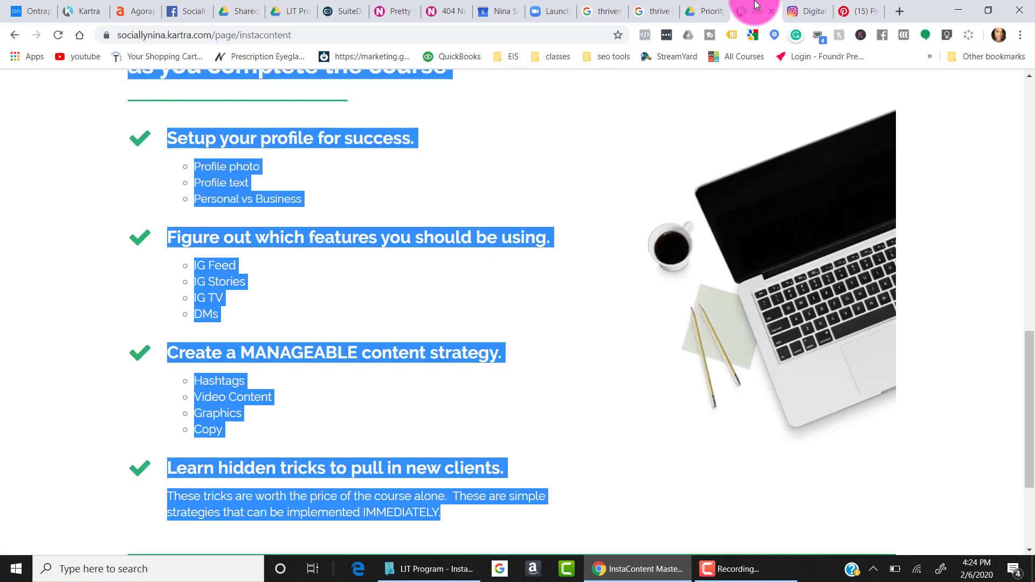
{"action": "left_click", "coordinate": [439, 38]}
{"action": "key", "text": "ctrl+c"}
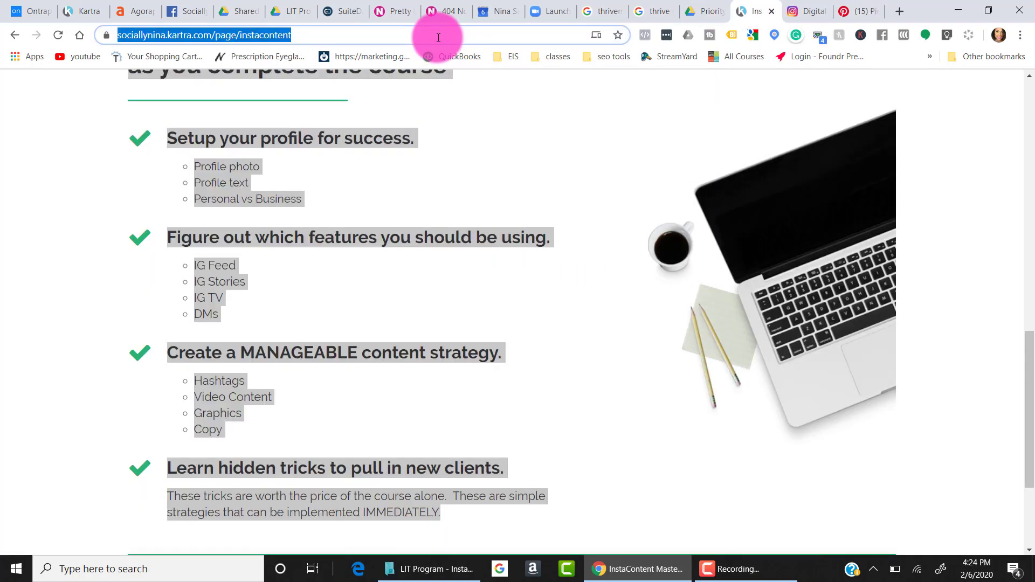
{"action": "left_click", "coordinate": [852, 3]}
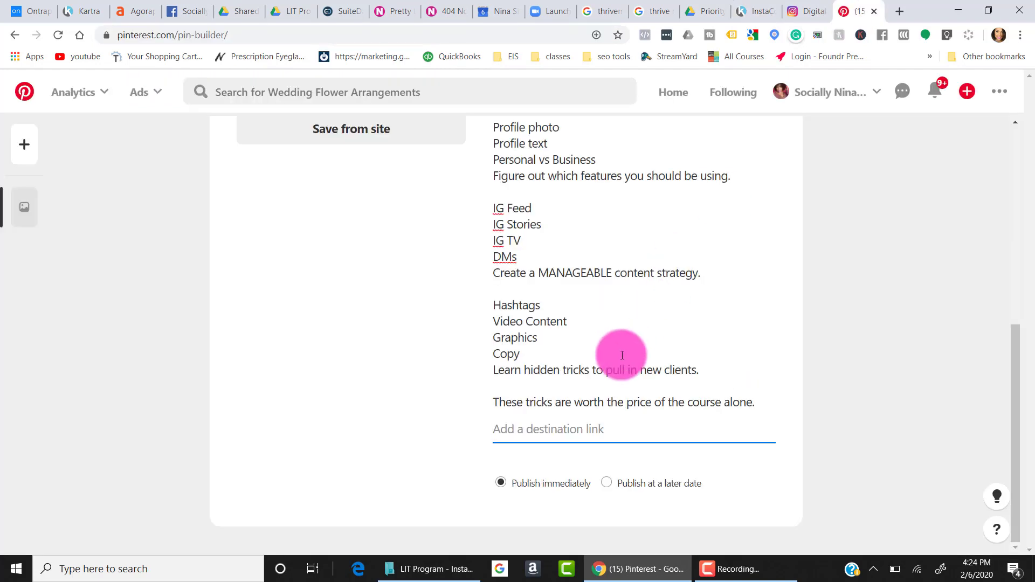
{"action": "key", "text": "ctrl+v"}
{"action": "scroll", "coordinate": [621, 355], "scroll_direction": "up", "scroll_amount": 8}
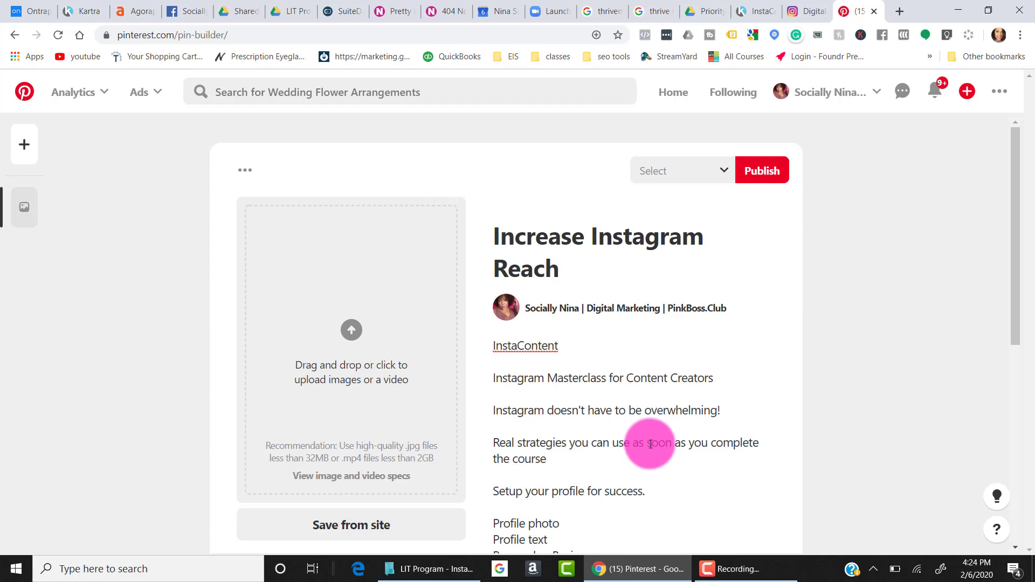
{"action": "left_click", "coordinate": [729, 569]}
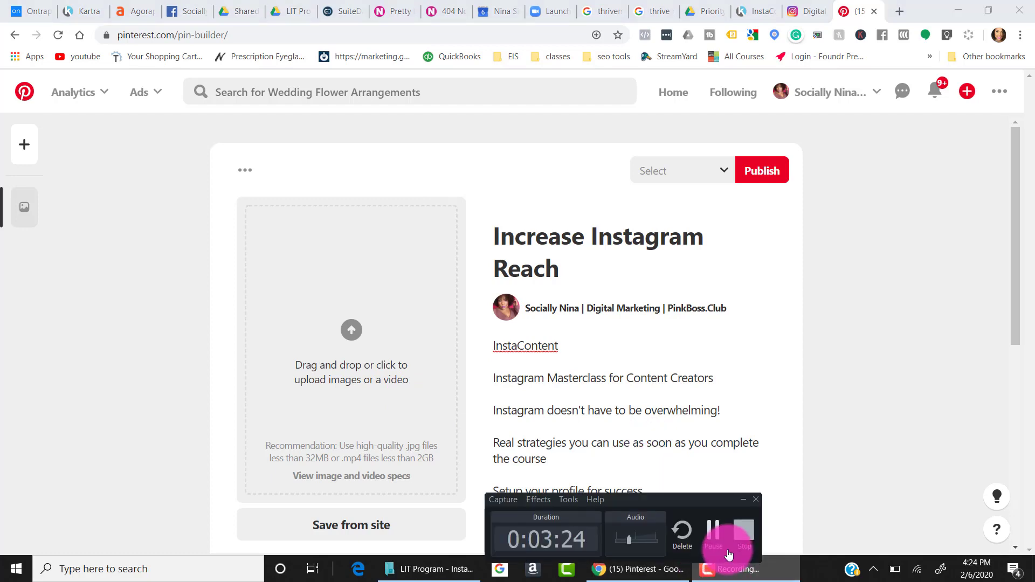
{"action": "left_click", "coordinate": [723, 539]}
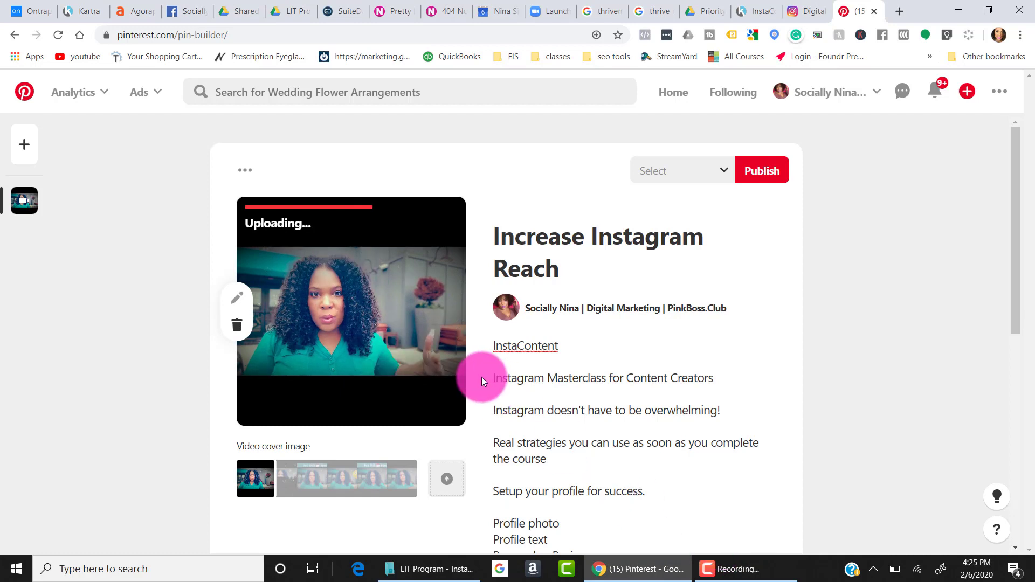
{"action": "mouse_move", "coordinate": [383, 244]}
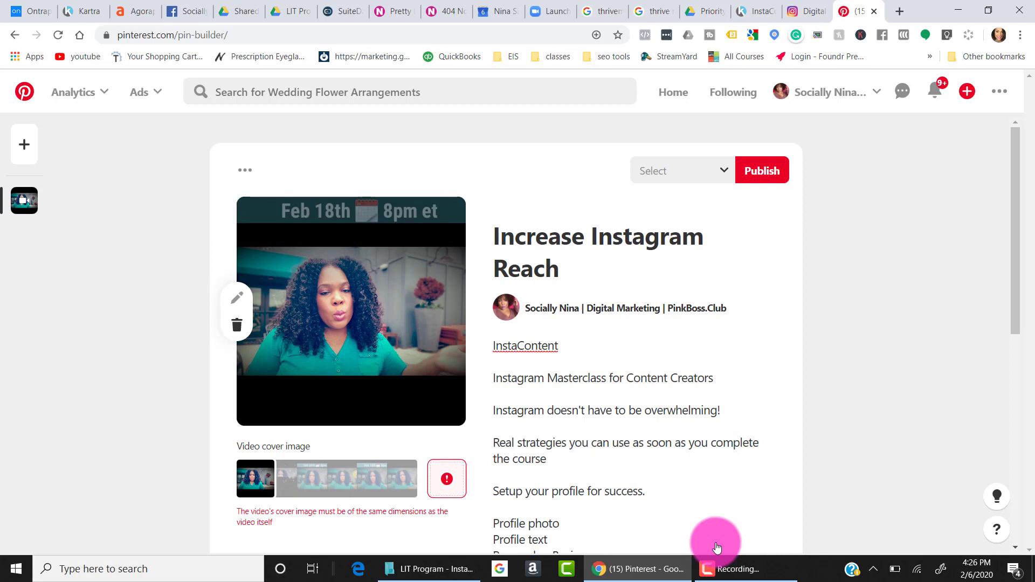
{"action": "mouse_move", "coordinate": [406, 381]}
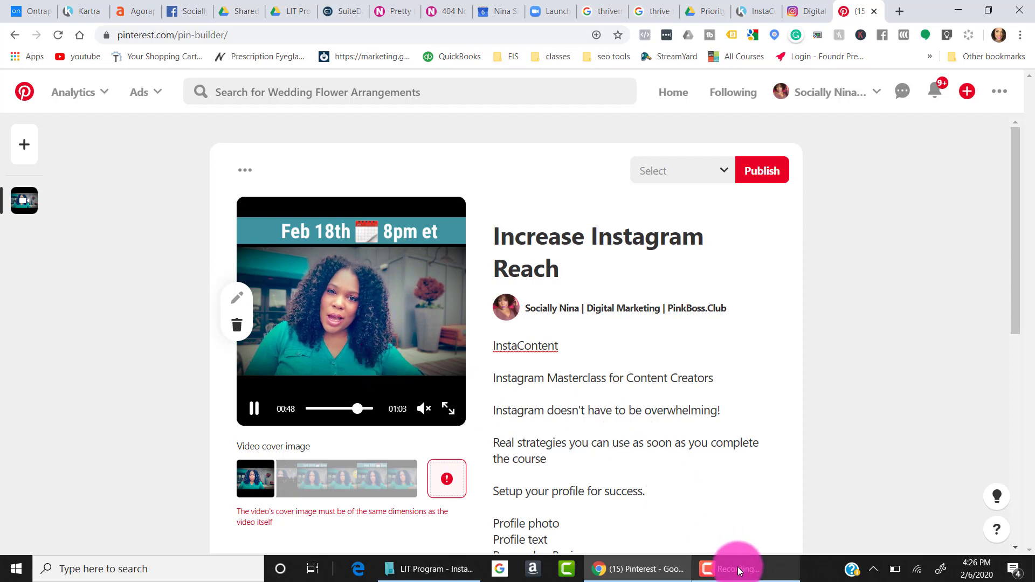
{"action": "mouse_move", "coordinate": [738, 571]}
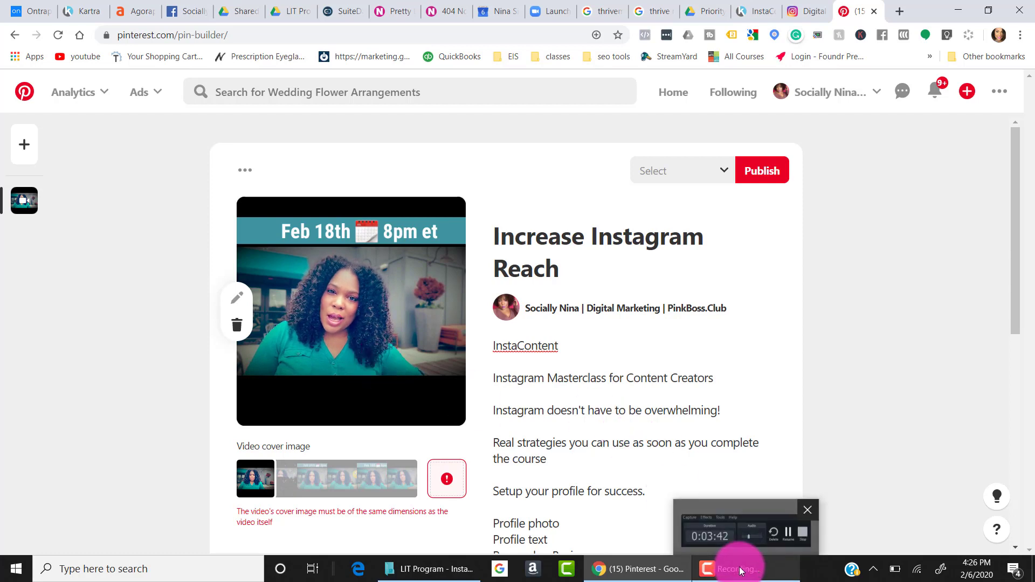
{"action": "left_click", "coordinate": [787, 534]}
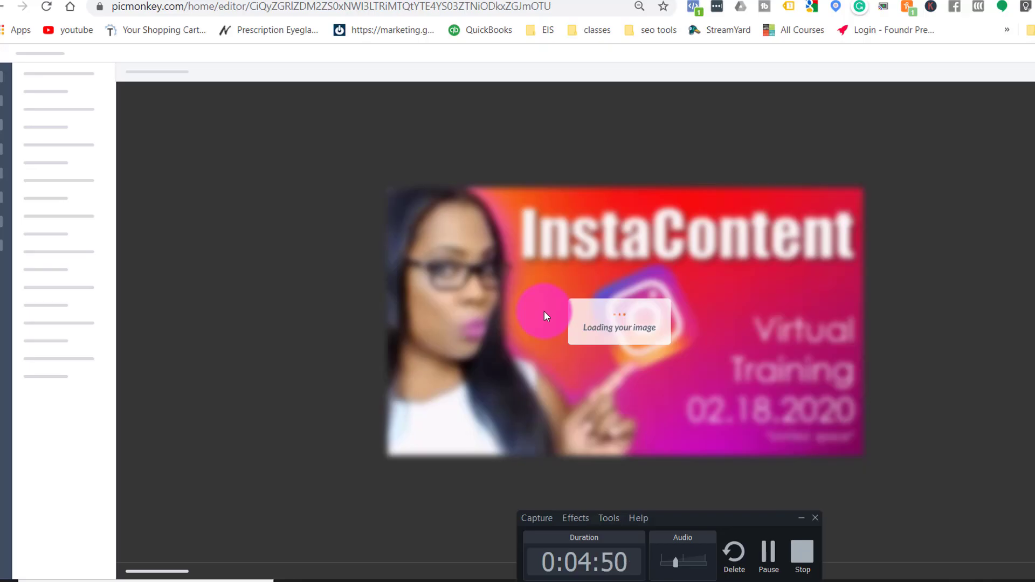
In PicMonkey, delete the 02.18.2020 date text from the InstaContent graphic and reword its heading as "Instagram Content"
{"action": "left_click", "coordinate": [865, 409]}
{"action": "key", "text": "Delete"}
{"action": "left_click", "coordinate": [636, 299]}
{"action": "double_click", "coordinate": [595, 220]}
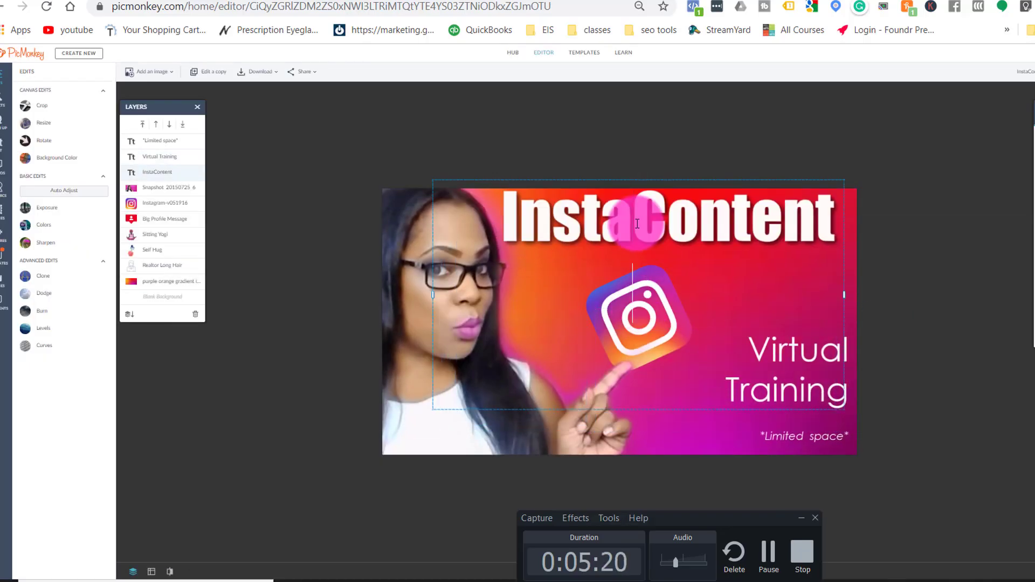
{"action": "left_click", "coordinate": [936, 354]}
{"action": "left_click_drag", "start_coordinate": [542, 293], "coordinate": [680, 243]}
{"action": "type", "text": "gram"}
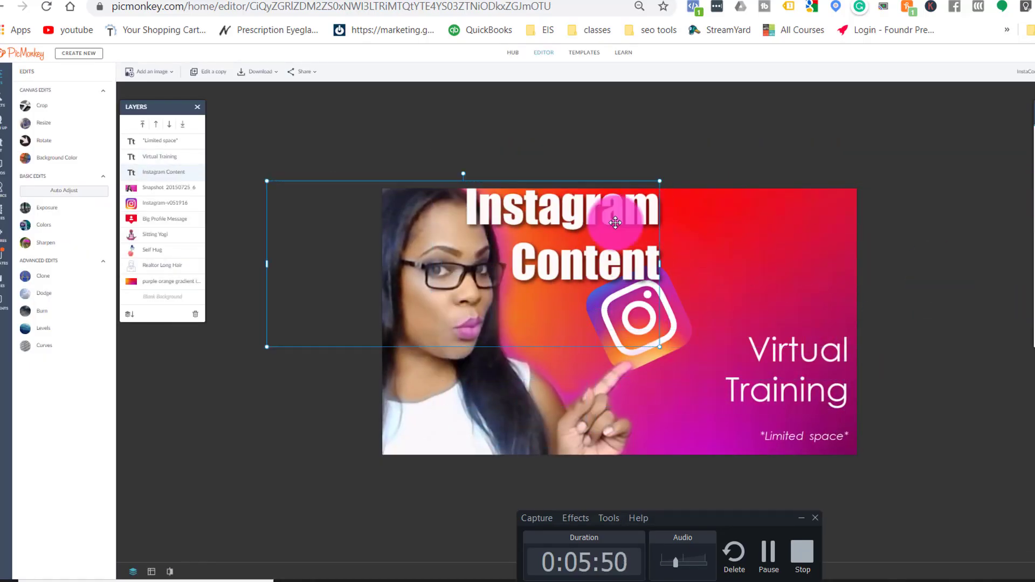
Delete the "*Limited space*" text and move the "Virtual Training" text below the Instagram logo, roughly aligned with the heading's right edge
{"action": "left_click", "coordinate": [804, 444]}
{"action": "key", "text": "Delete"}
{"action": "left_click_drag", "start_coordinate": [798, 367], "coordinate": [669, 405]}
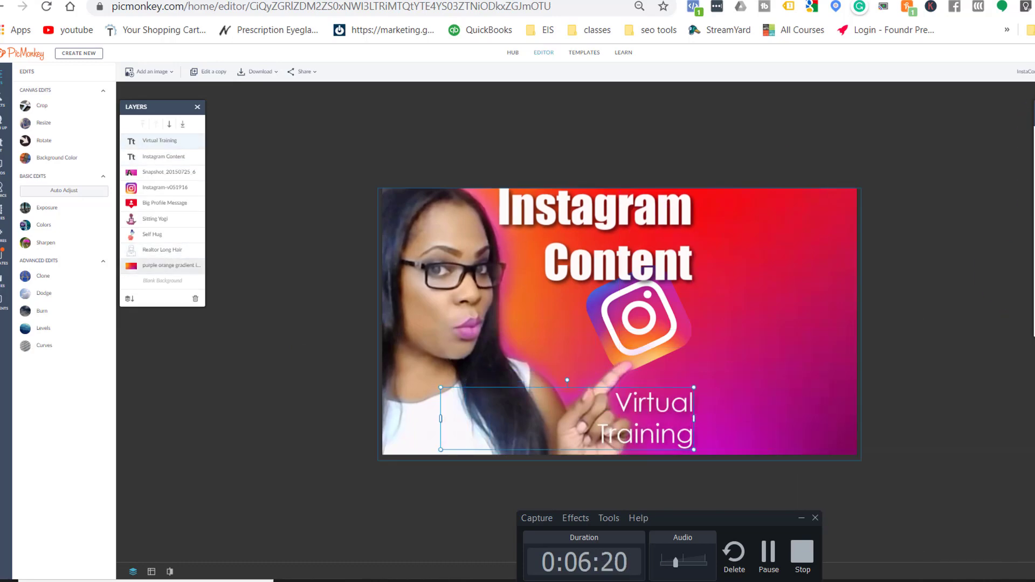
{"action": "left_click", "coordinate": [64, 106]}
{"action": "left_click", "coordinate": [69, 173]}
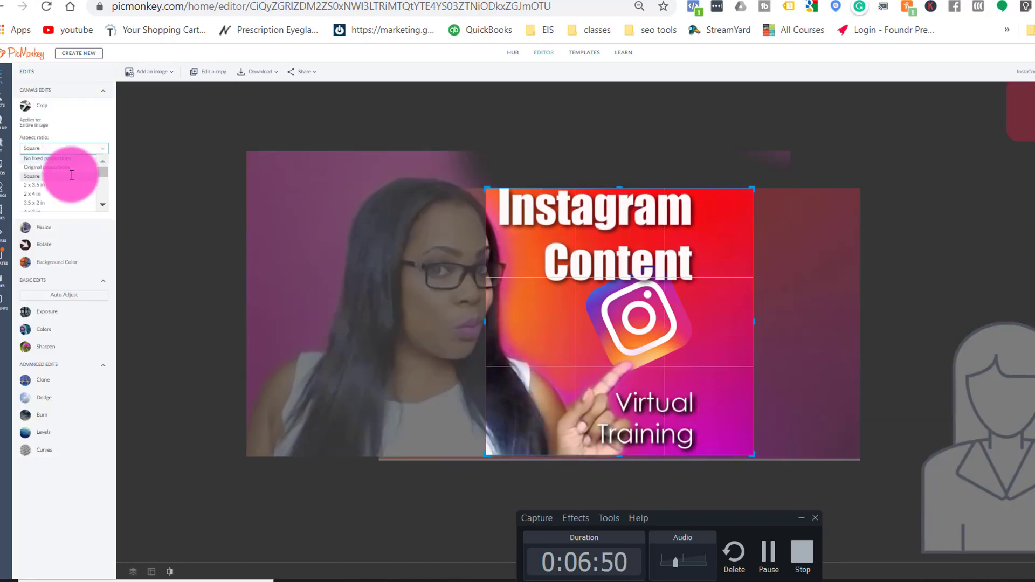
{"action": "left_click_drag", "start_coordinate": [439, 196], "coordinate": [705, 455]}
{"action": "key", "text": "Return"}
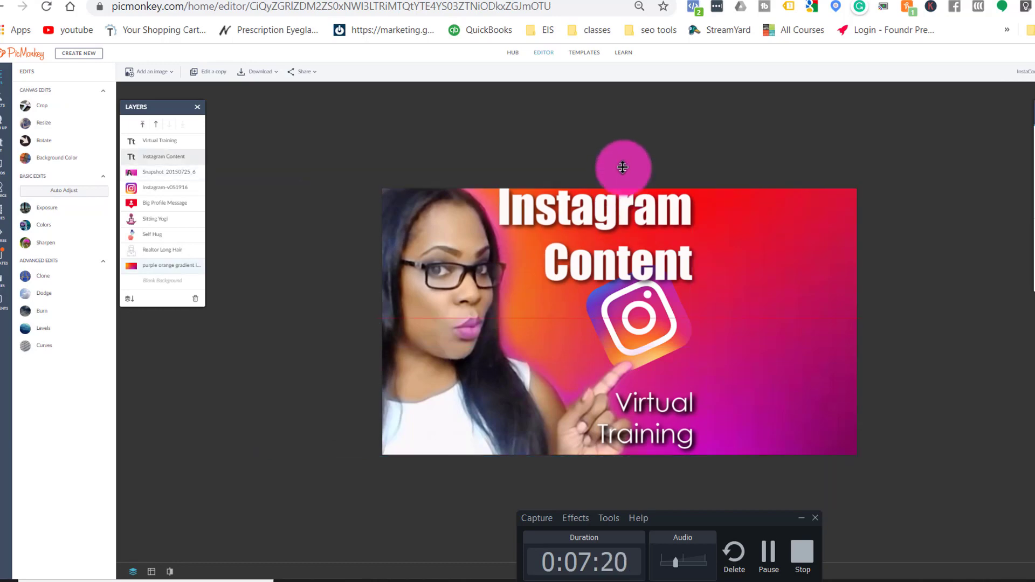
Enlarge the purple-orange gradient background beyond the canvas and fit a Square crop around the woman's face, the heading and the Instagram logo
{"action": "left_click_drag", "start_coordinate": [624, 166], "coordinate": [247, 469]}
{"action": "left_click", "coordinate": [42, 106]}
{"action": "left_click", "coordinate": [64, 148]}
{"action": "left_click", "coordinate": [60, 176]}
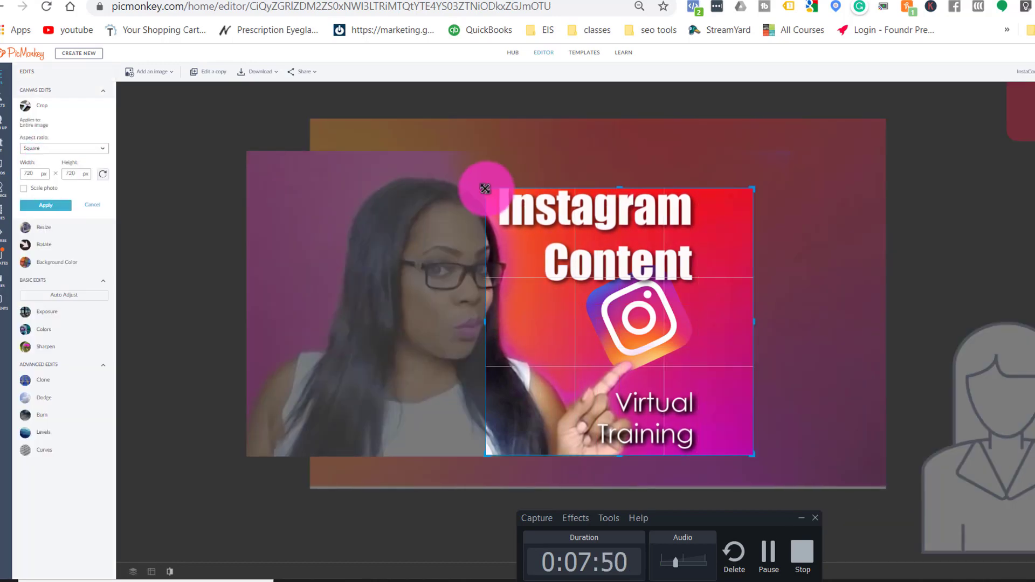
{"action": "left_click_drag", "start_coordinate": [480, 185], "coordinate": [602, 293]}
{"action": "left_click_drag", "start_coordinate": [684, 446], "coordinate": [690, 455]}
{"action": "left_click_drag", "start_coordinate": [665, 248], "coordinate": [666, 233]}
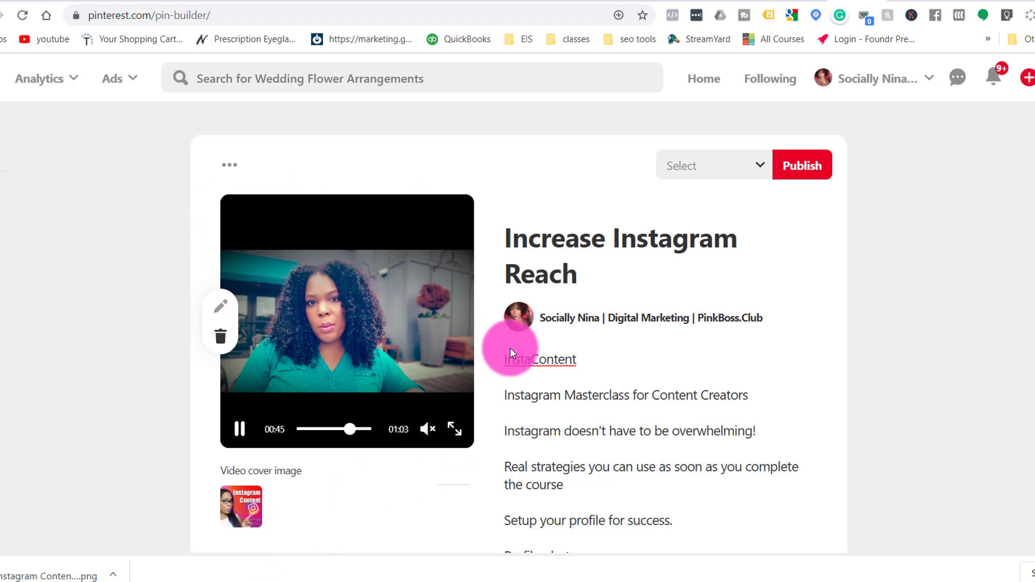
In the Pinterest Pin, search the tags for "Instagram" and add the Design > Instagram tag
{"action": "scroll", "coordinate": [703, 343], "scroll_direction": "down", "scroll_amount": 2}
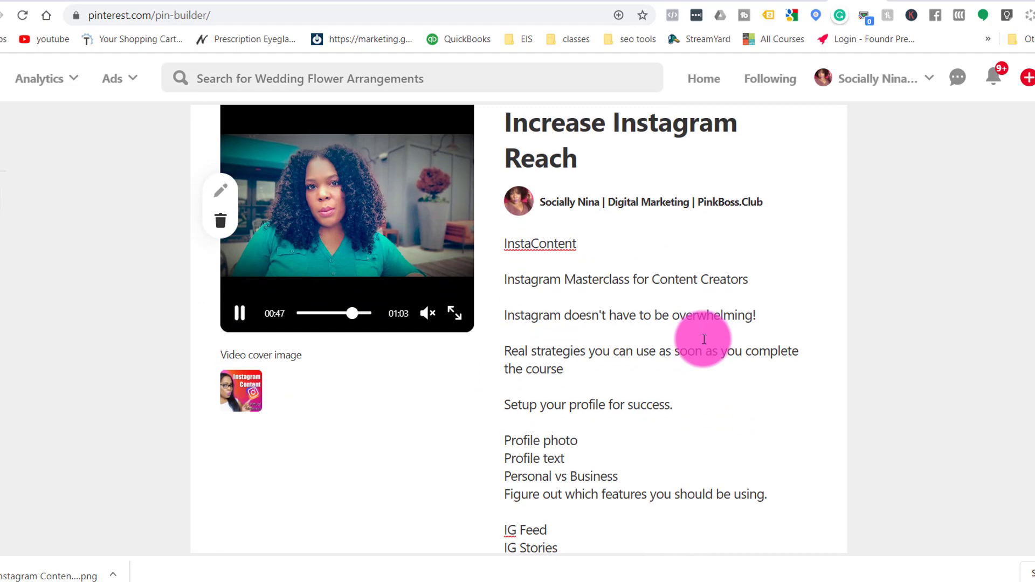
{"action": "scroll", "coordinate": [703, 339], "scroll_direction": "down", "scroll_amount": 7}
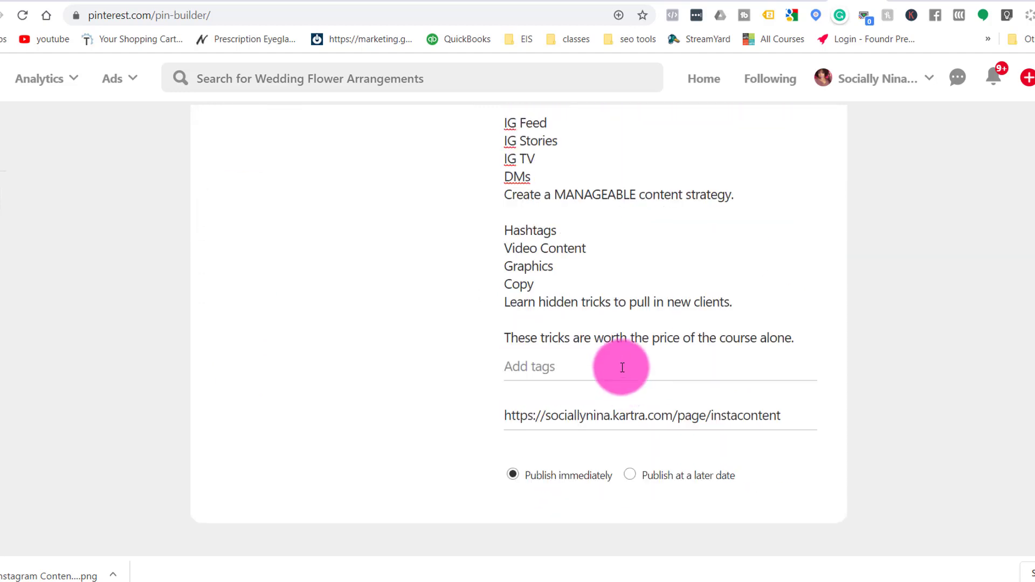
{"action": "left_click", "coordinate": [622, 368]}
{"action": "type", "text": "In"}
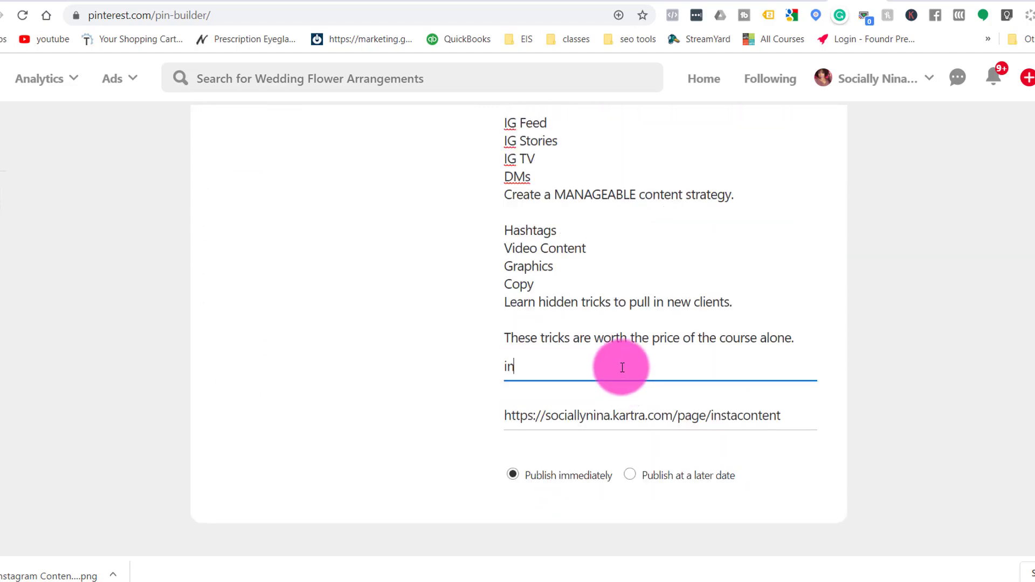
{"action": "key", "text": "BackSpace"}
{"action": "key", "text": "BackSpace"}
{"action": "type", "text": "Instagram"}
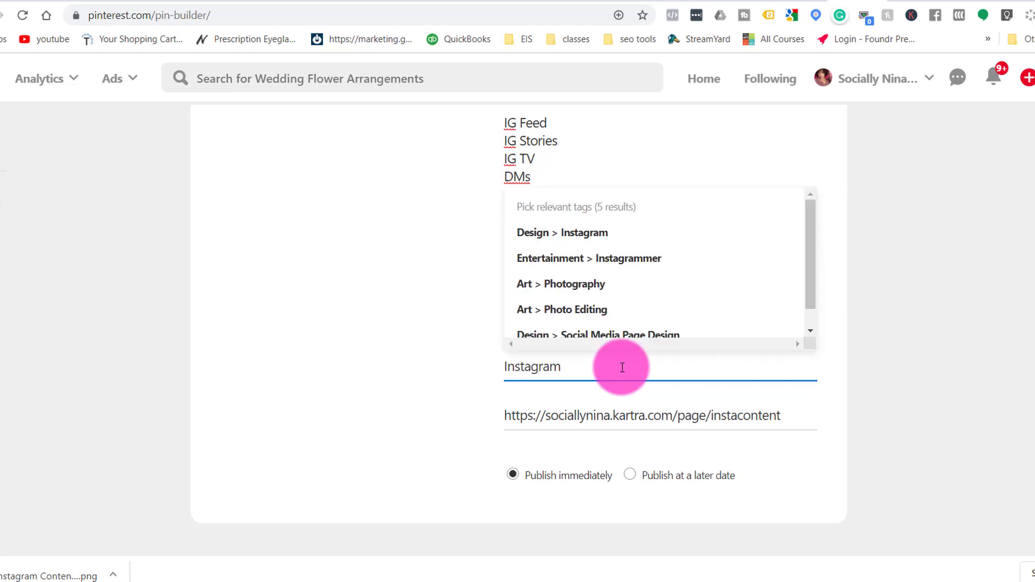
{"action": "left_click", "coordinate": [598, 232]}
Remove the word "tricks" from the description line "Learn hidden tricks to pull in new clients."
{"action": "double_click", "coordinate": [589, 292]}
{"action": "key", "text": "BackSpace"}
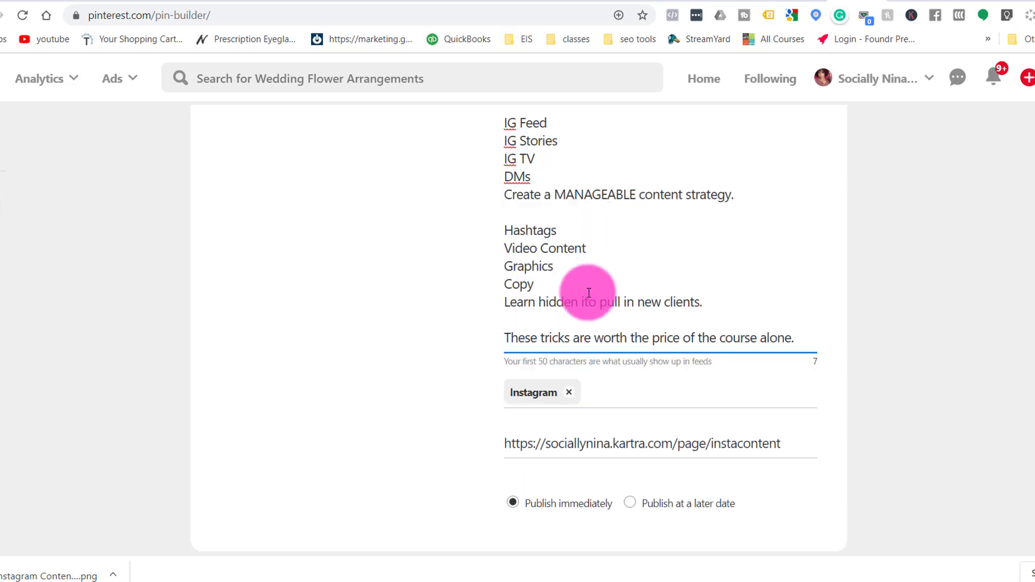
{"action": "key", "text": "BackSpace"}
Add the Entertainment > Instagrammer tag to the Pin
{"action": "left_click", "coordinate": [600, 392]}
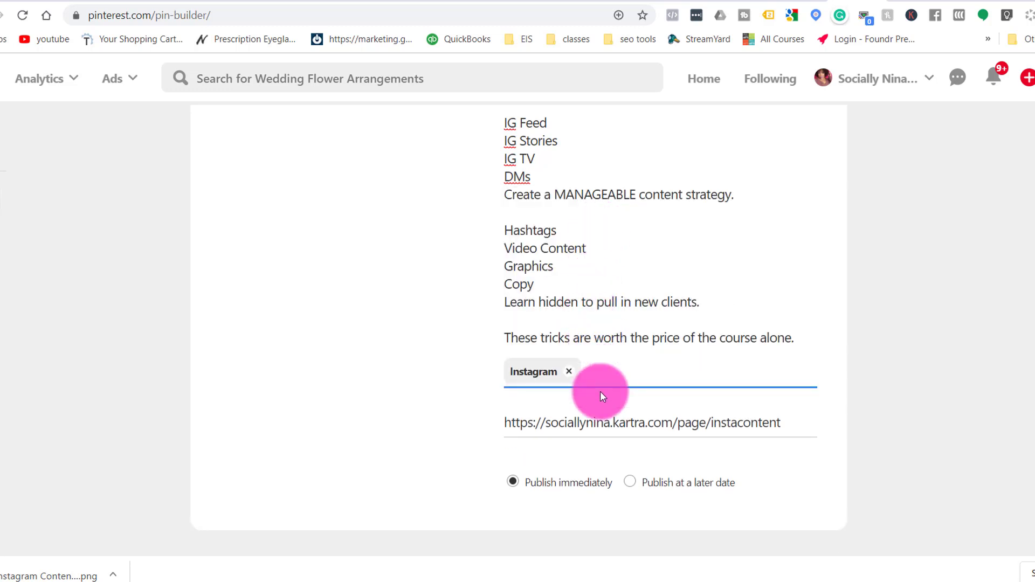
{"action": "type", "text": "in"}
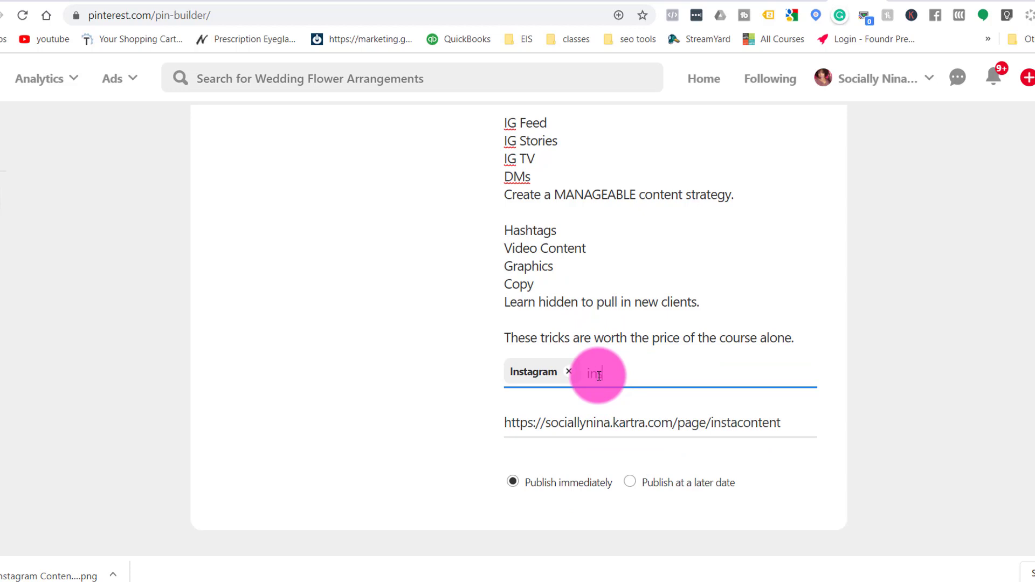
{"action": "type", "text": "stagra"}
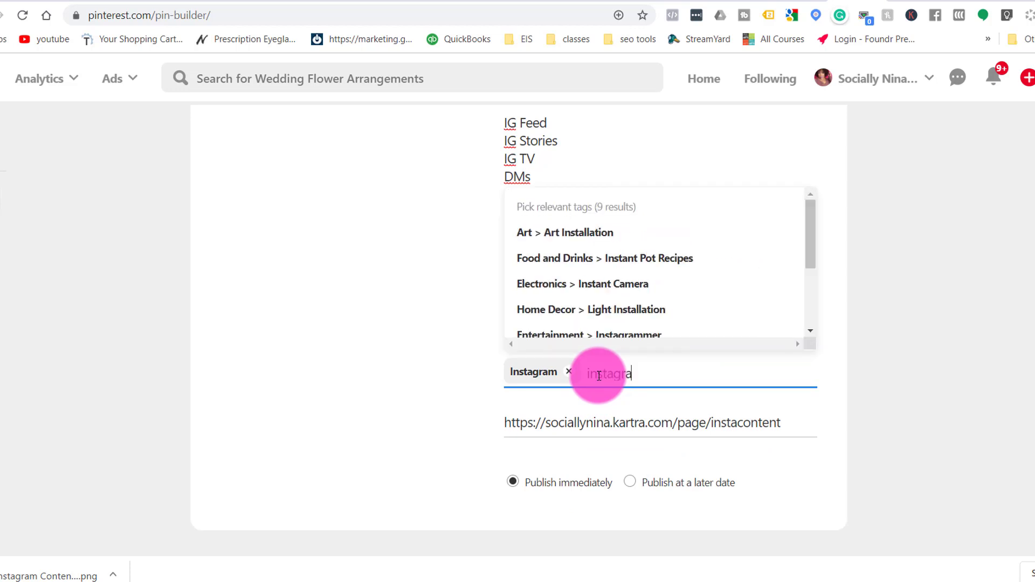
{"action": "type", "text": "mmer"}
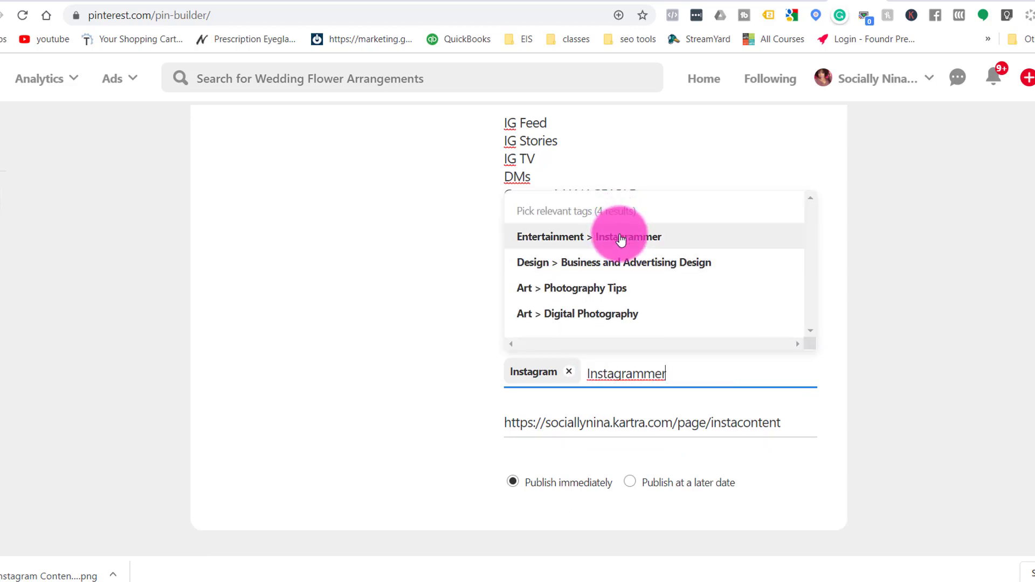
{"action": "left_click", "coordinate": [624, 236]}
{"action": "type", "text": "i"}
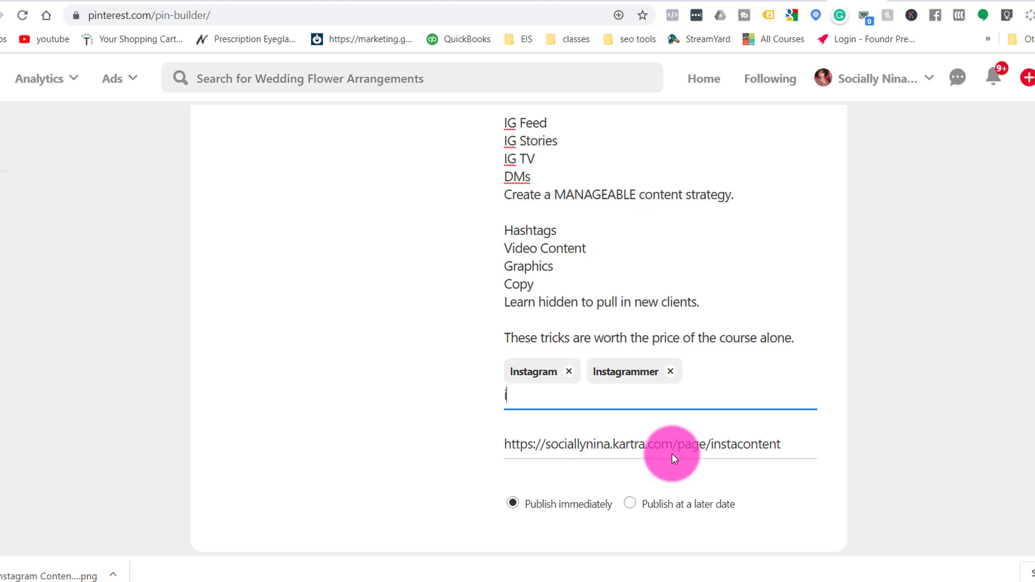
{"action": "type", "text": "nstagram"}
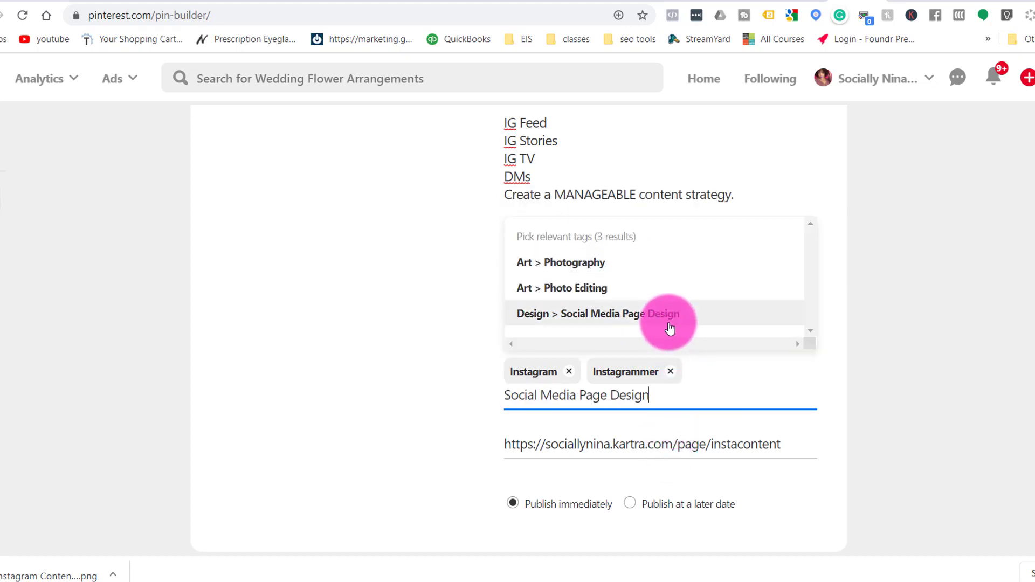
{"action": "scroll", "coordinate": [669, 318], "scroll_direction": "down", "scroll_amount": 1}
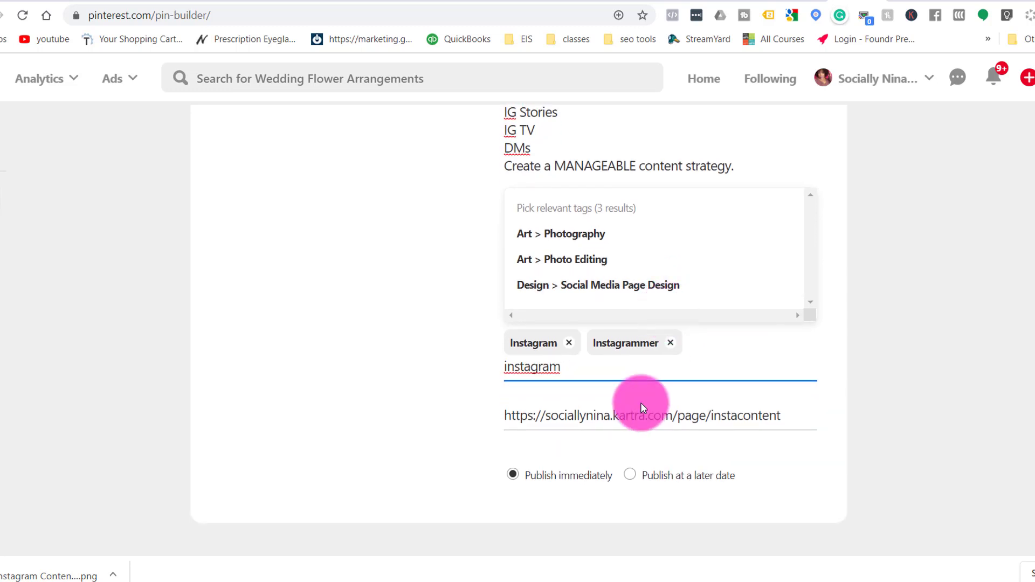
{"action": "key", "text": "BackSpace"}
{"action": "key", "text": "BackSpace"}
{"action": "key", "text": "BackSpace"}
{"action": "key", "text": "BackSpace"}
{"action": "key", "text": "BackSpace"}
{"action": "key", "text": "BackSpace"}
{"action": "key", "text": "BackSpace"}
{"action": "key", "text": "BackSpace"}
{"action": "key", "text": "BackSpace"}
Search the tags for "digital m" and add the Design > Digital Media tag to the Pin
{"action": "type", "text": "digial"}
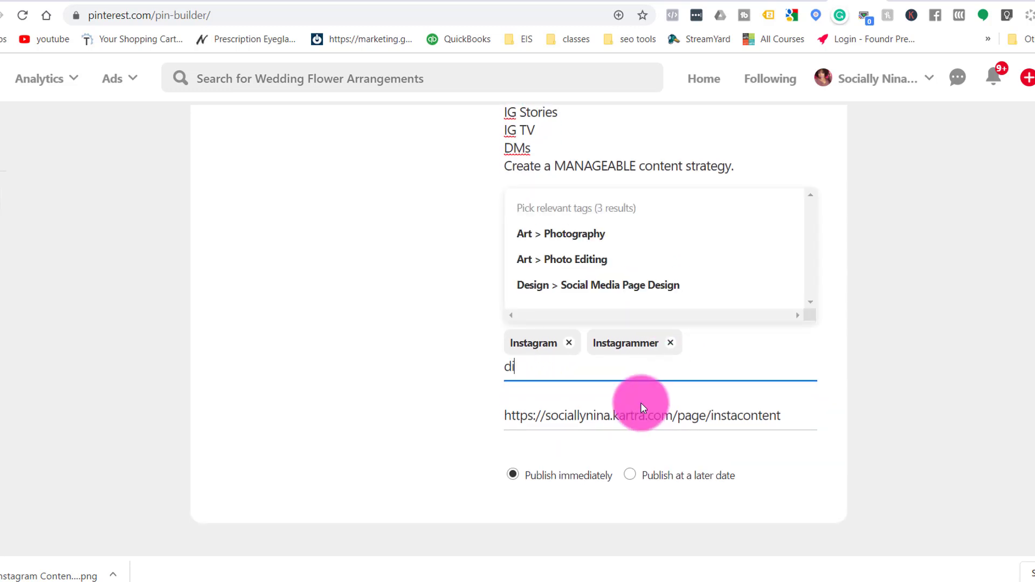
{"action": "key", "text": "BackSpace"}
{"action": "key", "text": "BackSpace"}
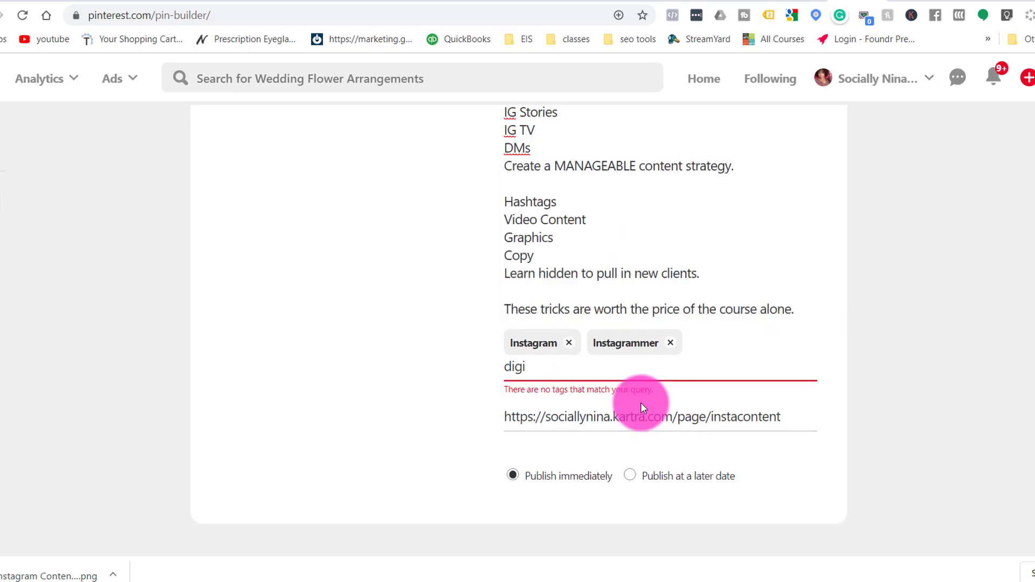
{"action": "type", "text": "tal"}
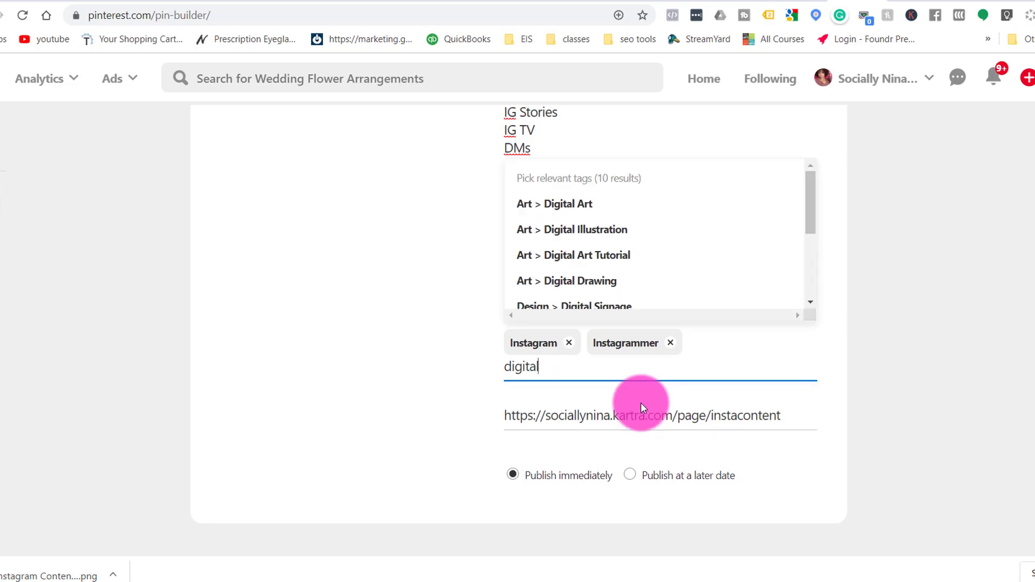
{"action": "type", "text": " m"}
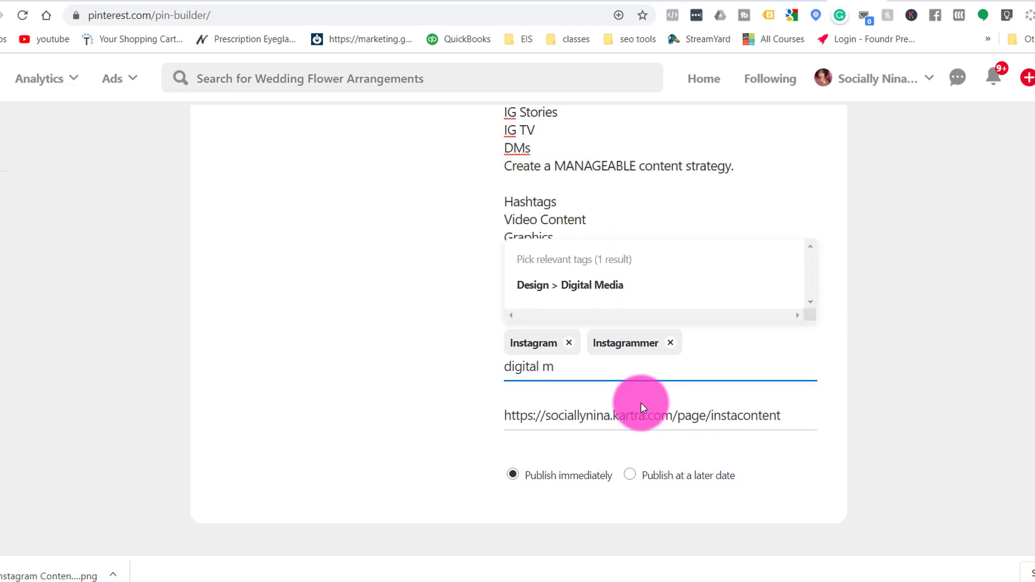
{"action": "type", "text": "ar"}
{"action": "key", "text": "BackSpace"}
{"action": "key", "text": "BackSpace"}
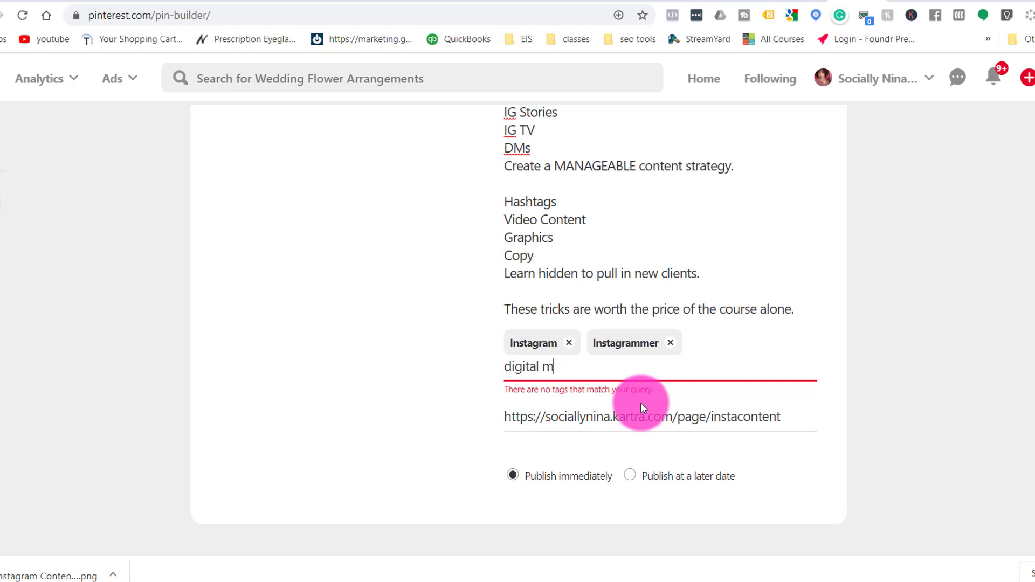
{"action": "left_click", "coordinate": [636, 290]}
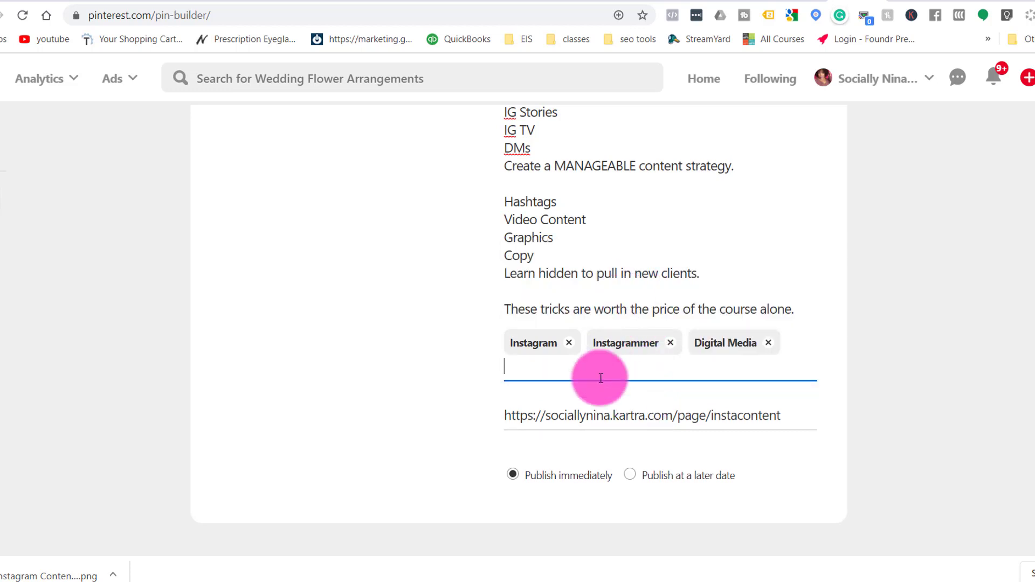
Search the tags for "social media" and add the Design > Social Media tag to the Pin
{"action": "type", "text": "soci"}
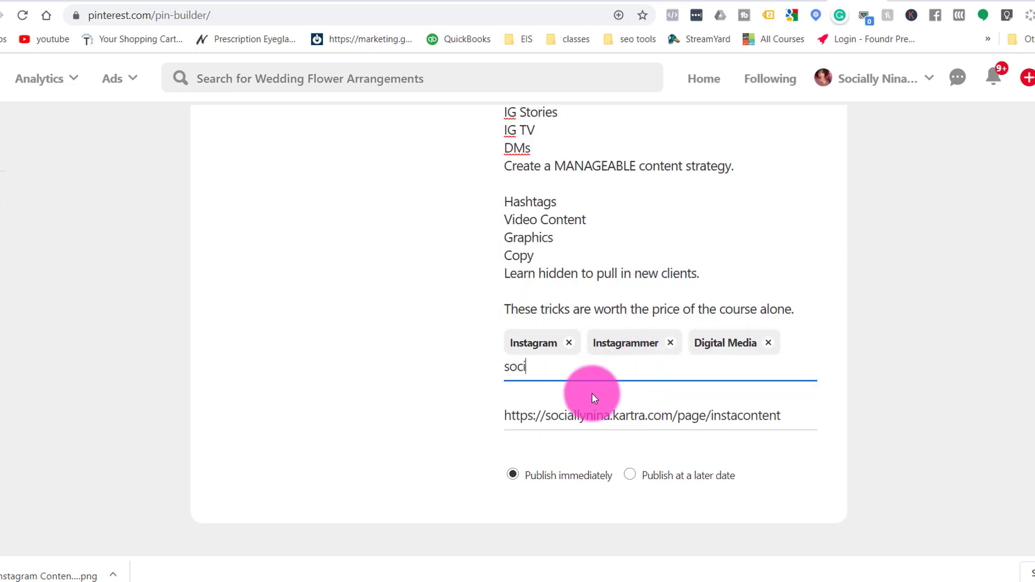
{"action": "type", "text": "al media"}
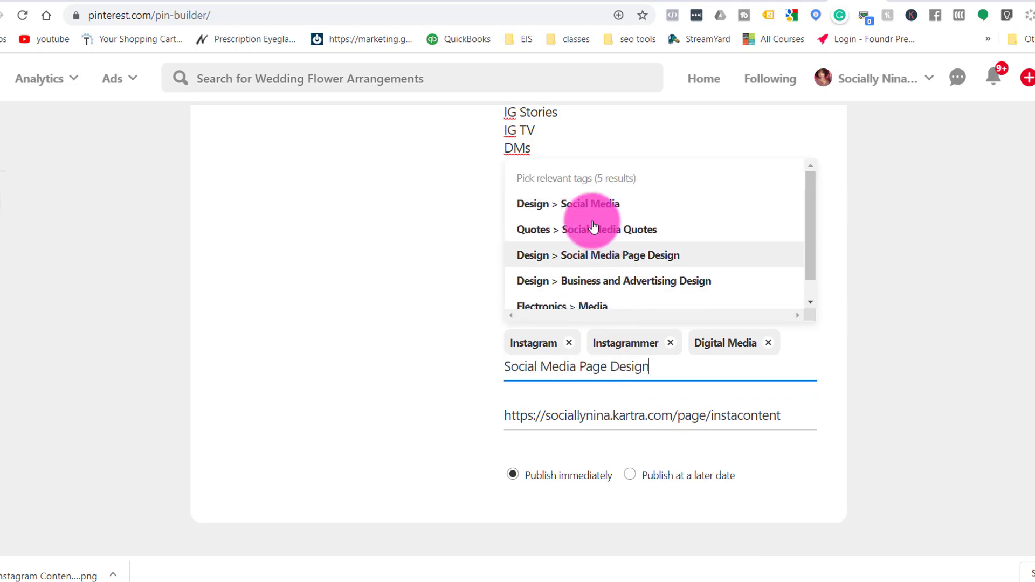
{"action": "left_click", "coordinate": [591, 212]}
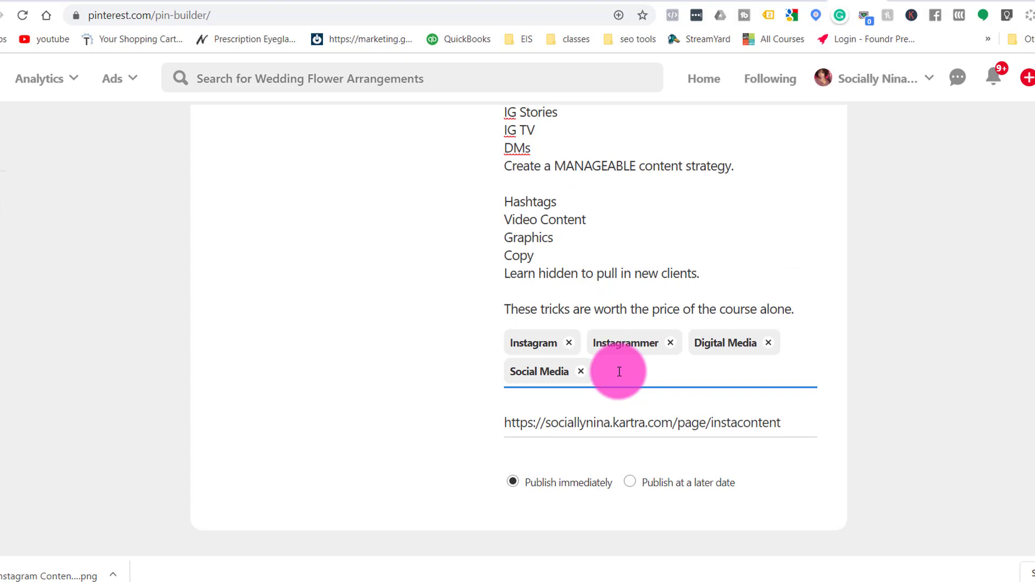
Search the boards for "inst" and publish the Pin to the main Instagram for Business board
{"action": "scroll", "coordinate": [899, 451], "scroll_direction": "up", "scroll_amount": 10}
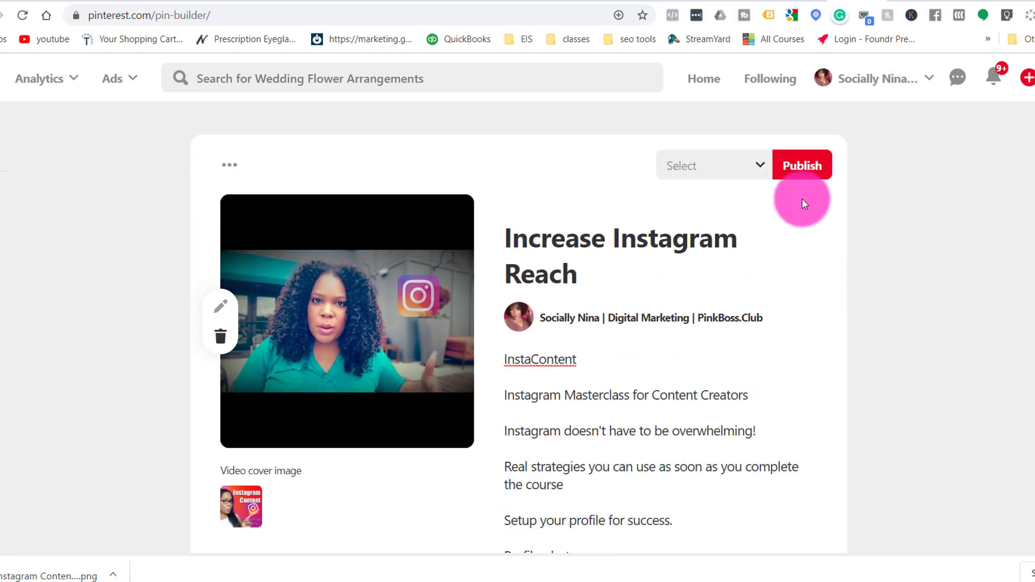
{"action": "left_click", "coordinate": [751, 171]}
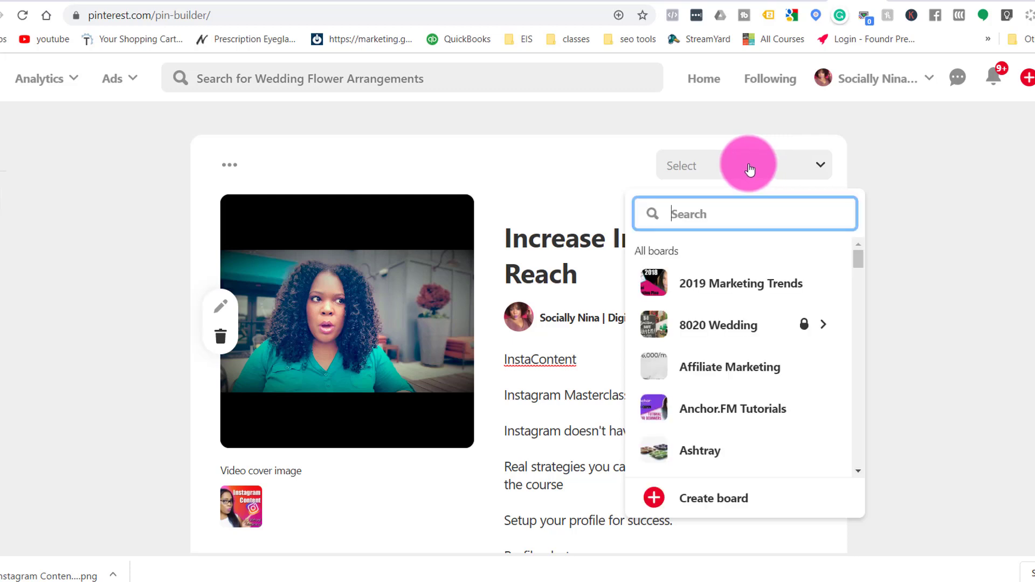
{"action": "type", "text": "ins"}
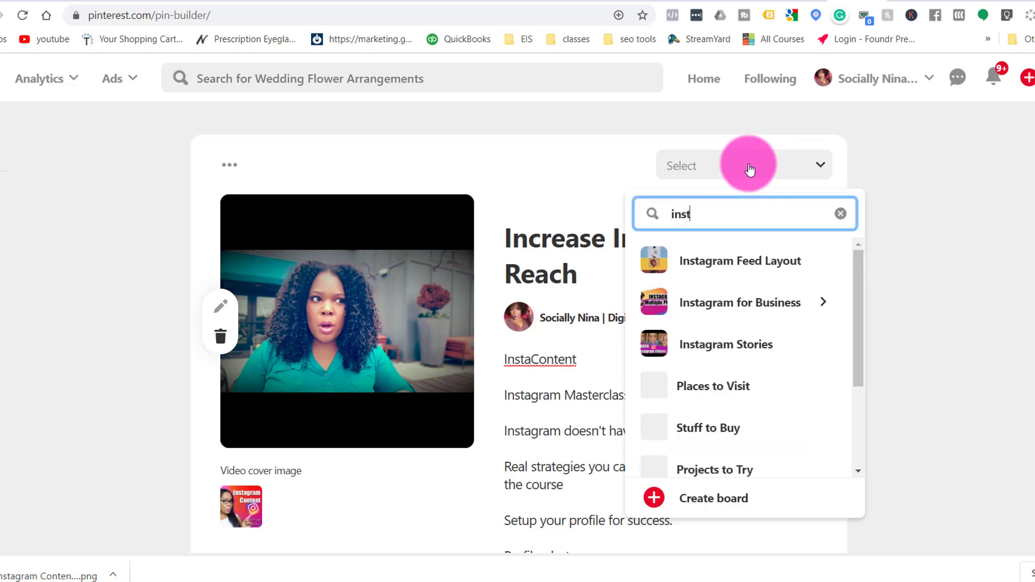
{"action": "type", "text": "t"}
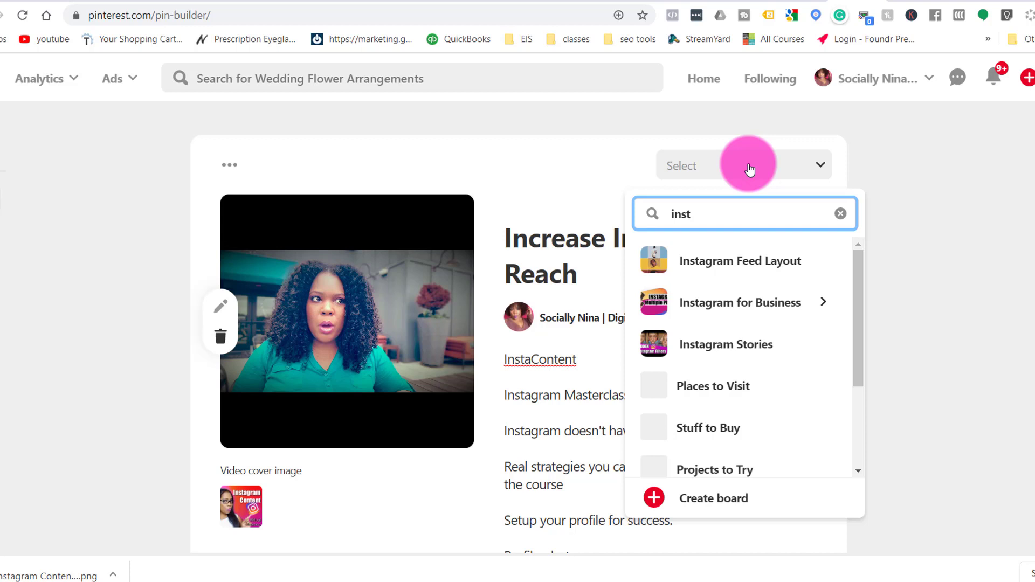
{"action": "left_click", "coordinate": [768, 299]}
{"action": "mouse_move", "coordinate": [758, 260]}
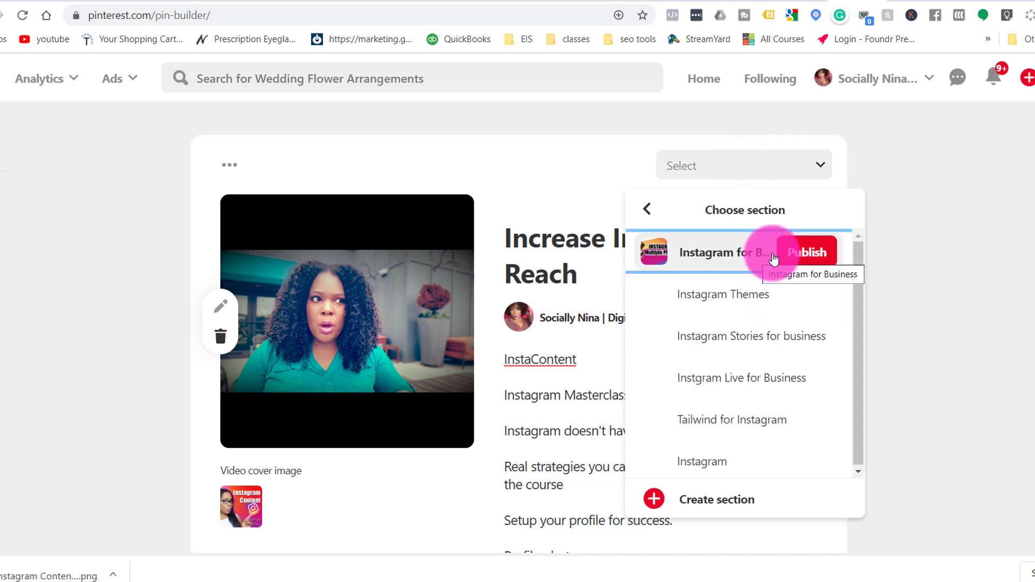
{"action": "left_click", "coordinate": [805, 253]}
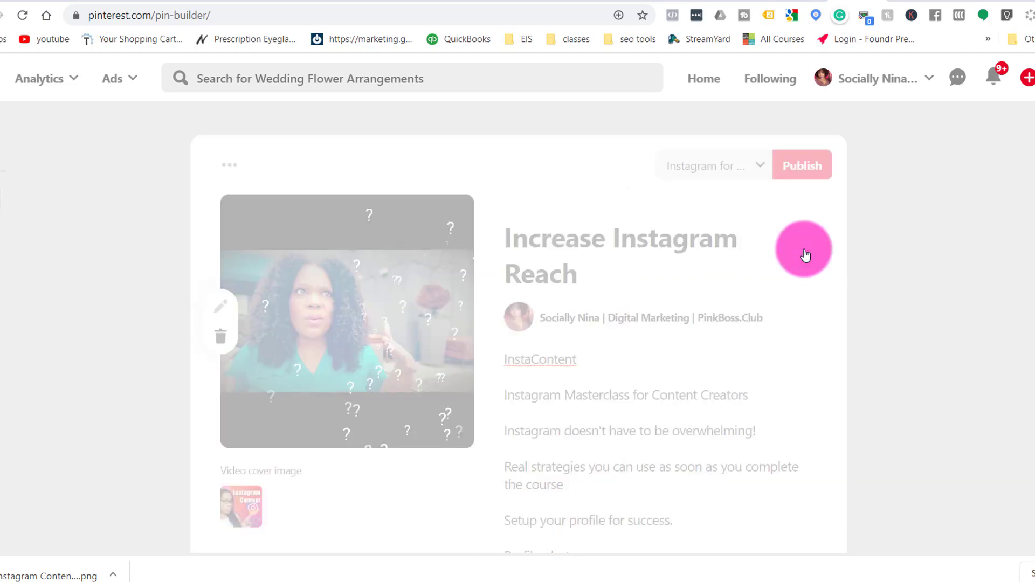